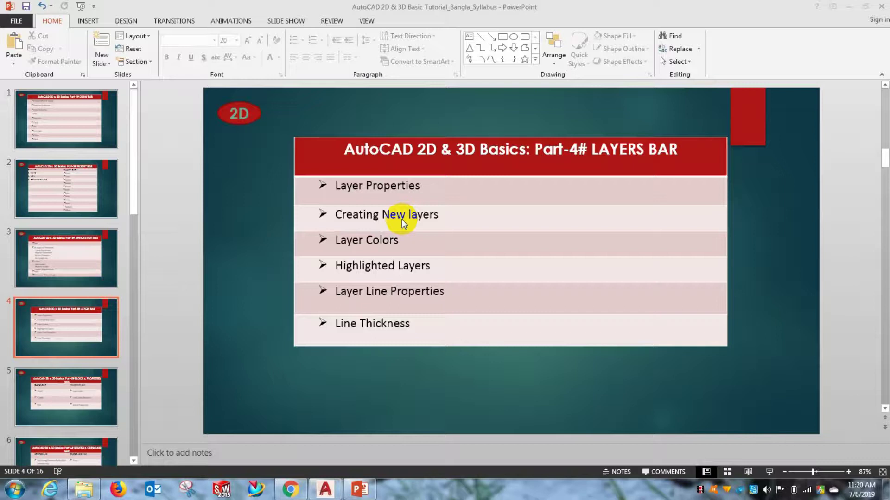
# Step: Switch to AutoCAD and draw a closed four-corner rectangular polyline outline
pyautogui.click(331, 477)
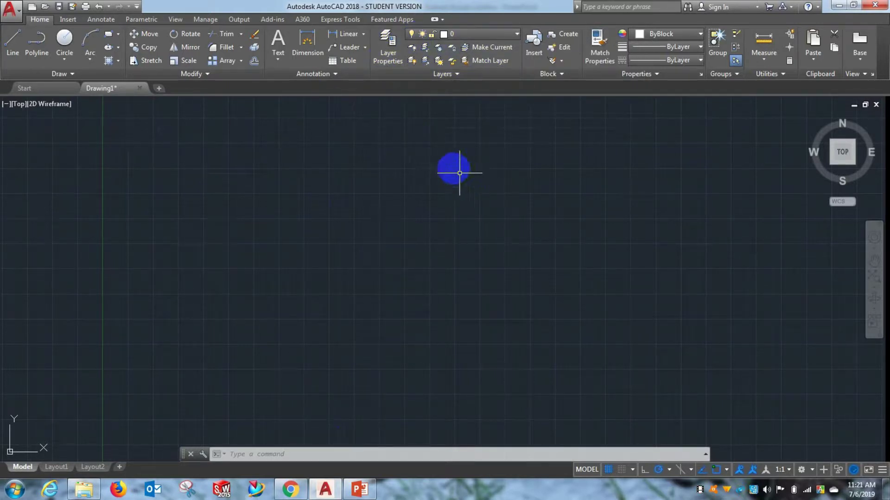
pyautogui.click(34, 43)
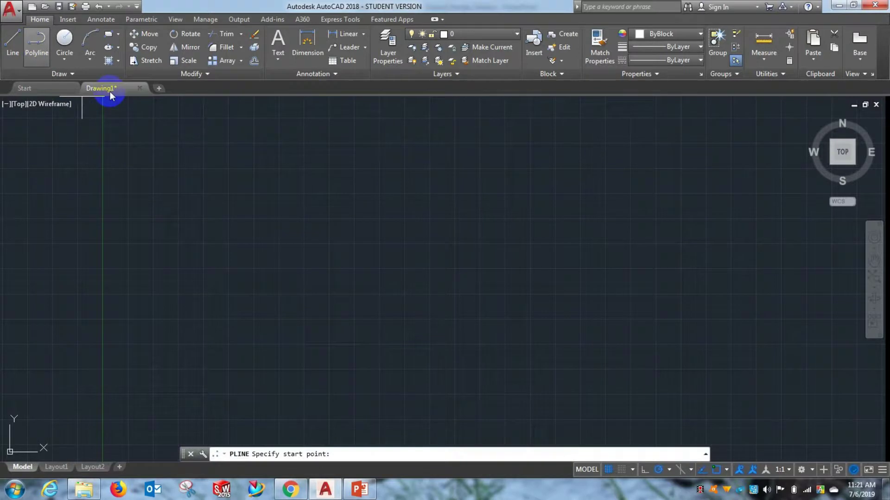
pyautogui.click(255, 311)
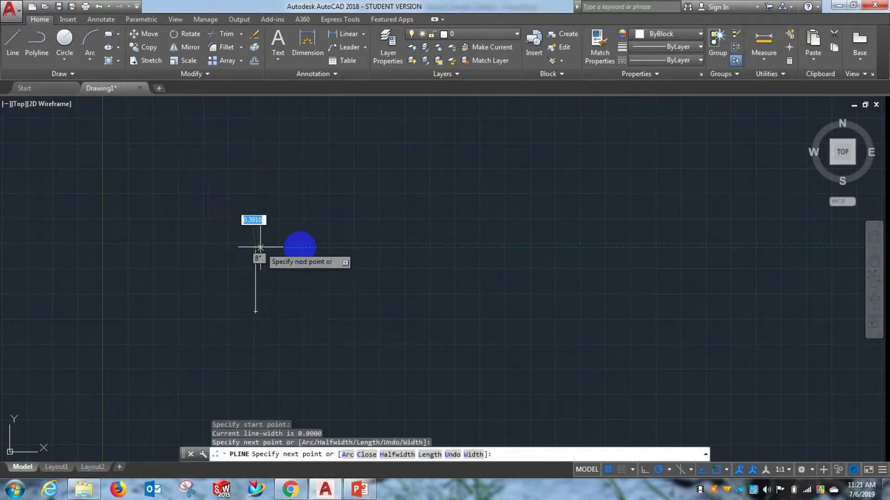
pyautogui.click(395, 248)
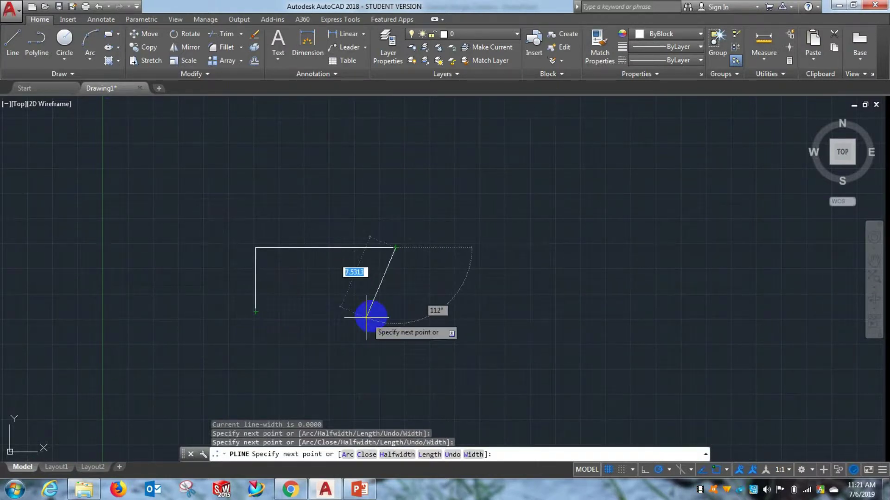
pyautogui.click(396, 311)
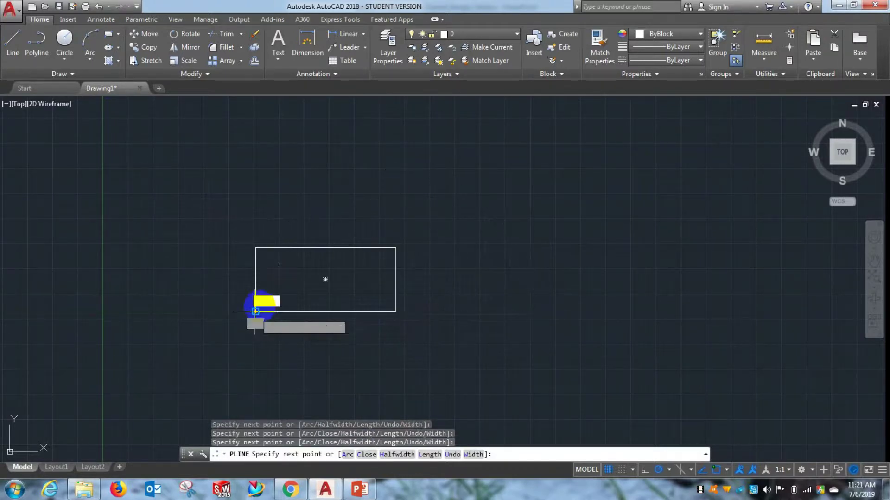
pyautogui.rightClick(278, 288)
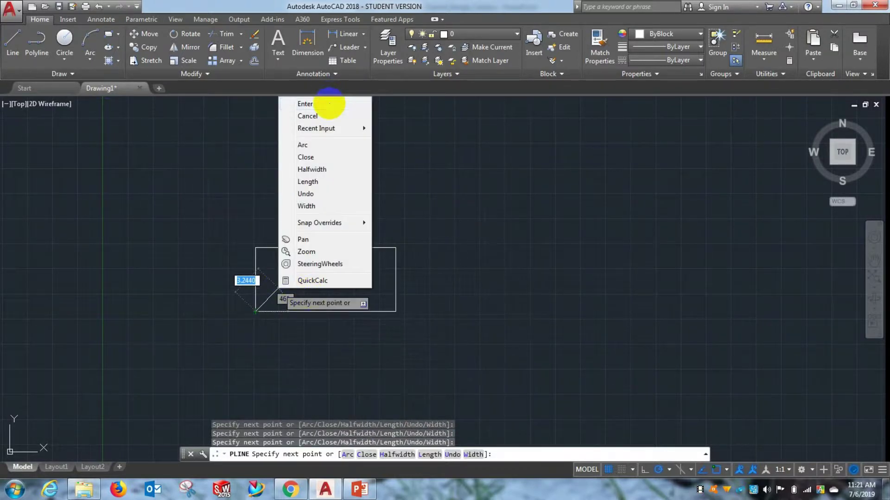
pyautogui.click(329, 104)
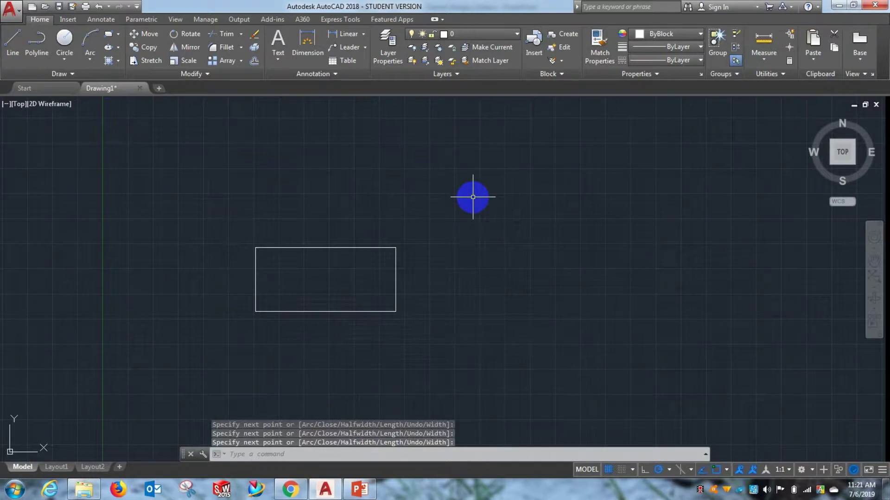
# Step: Draw a circle right of the rectangle, then check the existing layer list
pyautogui.click(64, 40)
pyautogui.click(454, 275)
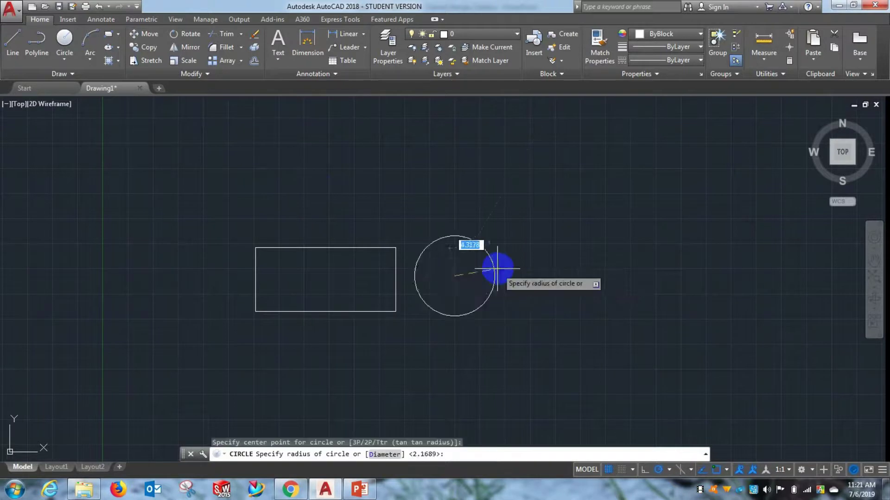
pyautogui.click(491, 266)
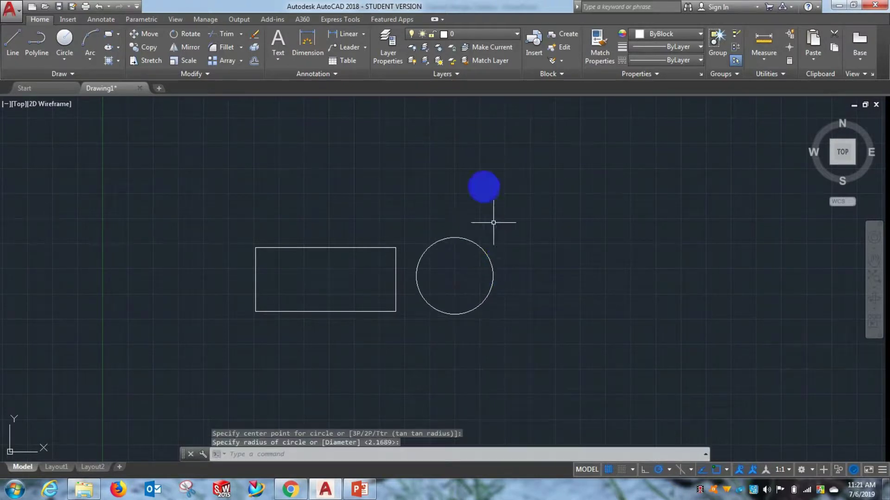
pyautogui.click(460, 33)
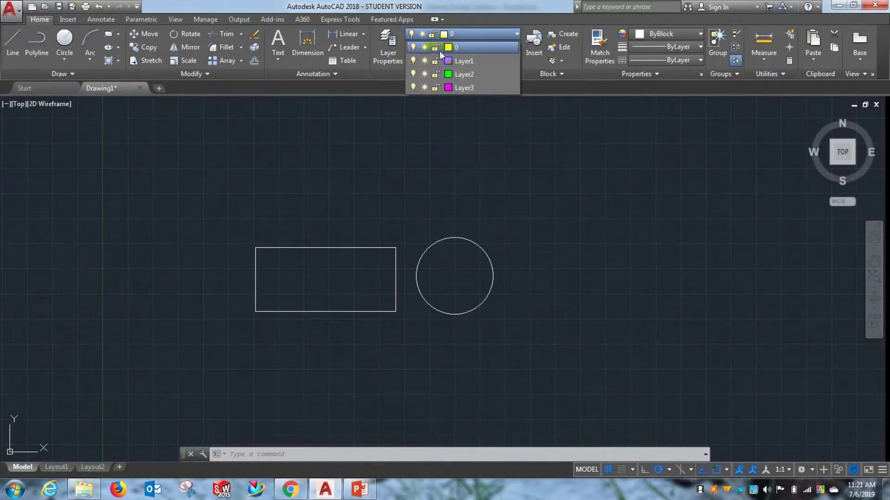
pyautogui.click(472, 30)
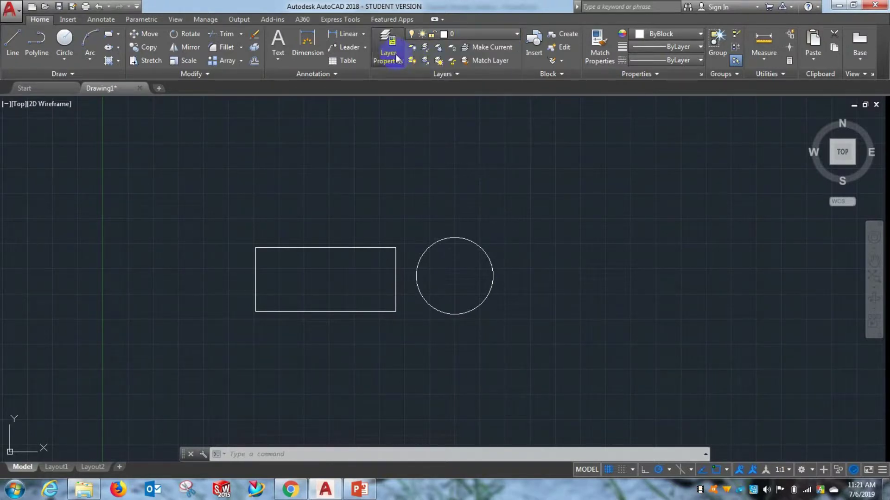
# Step: In Layer Properties, delete Layer3, Layer2 and Layer1, leaving only layer 0
pyautogui.click(390, 54)
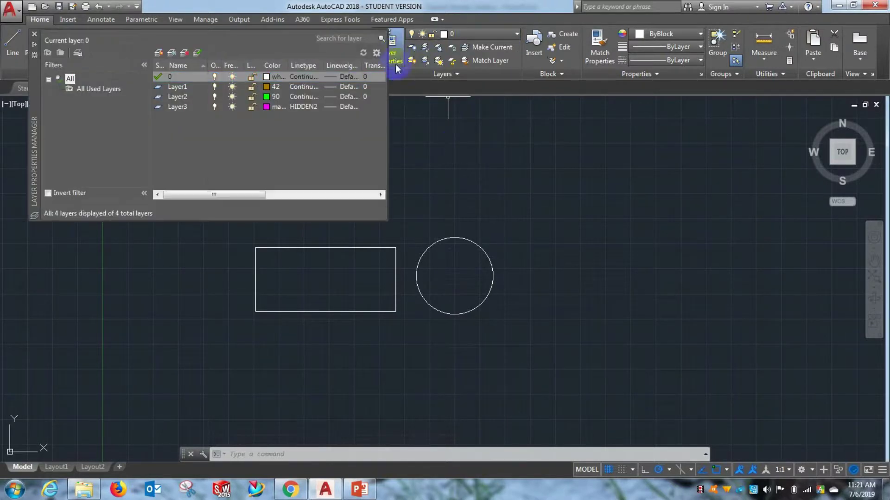
pyautogui.click(181, 105)
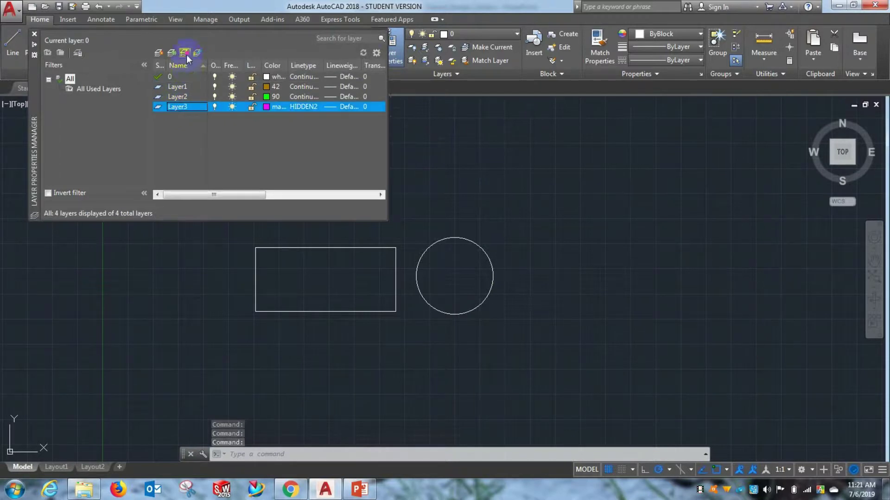
pyautogui.click(184, 52)
pyautogui.click(184, 52)
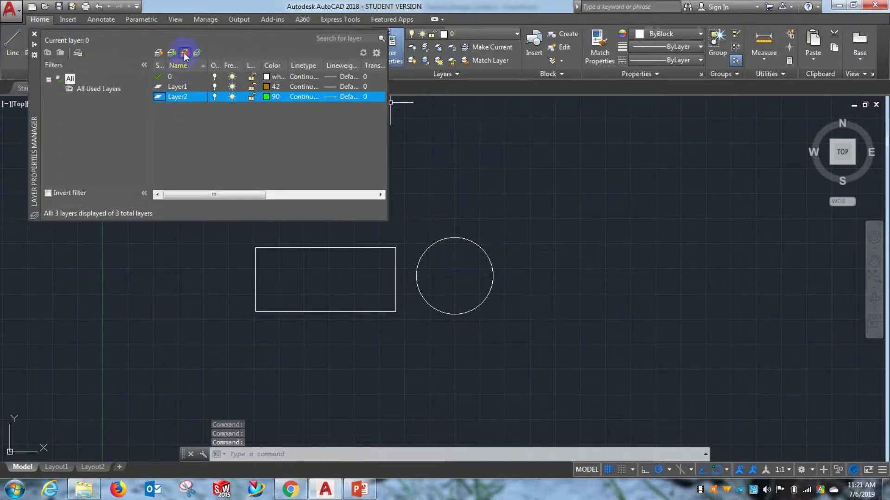
pyautogui.click(184, 52)
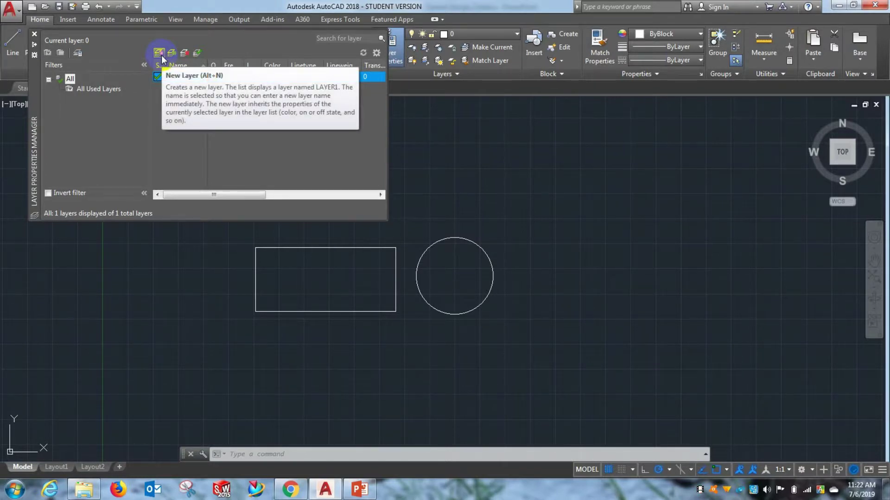
# Step: Add three new layers and rename Layer1 to 'AutoCAD'
pyautogui.click(159, 54)
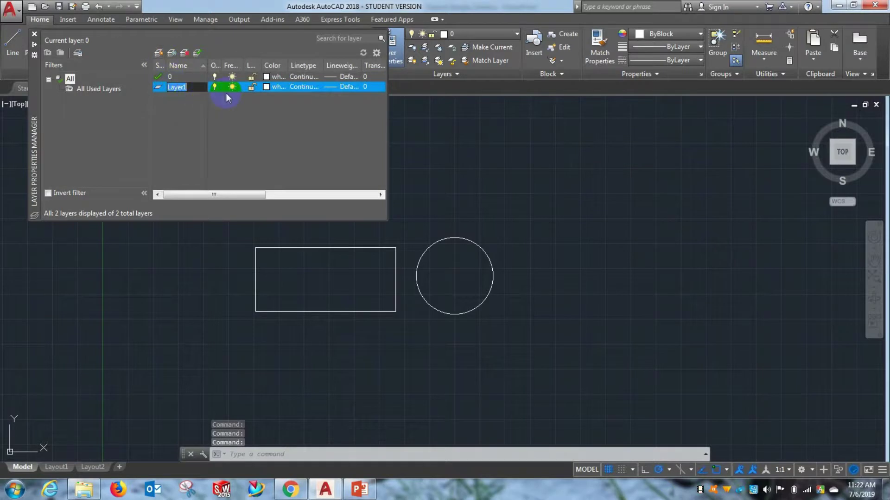
pyautogui.click(158, 53)
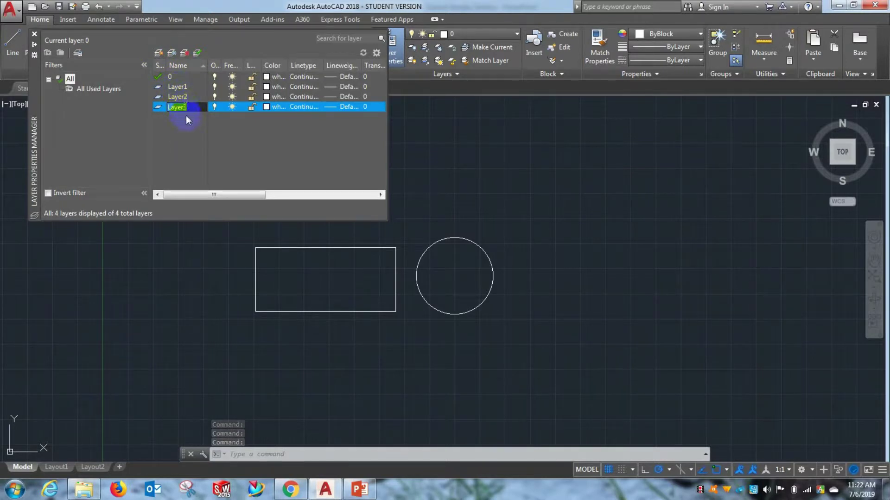
pyautogui.doubleClick(179, 86)
pyautogui.rightClick(180, 87)
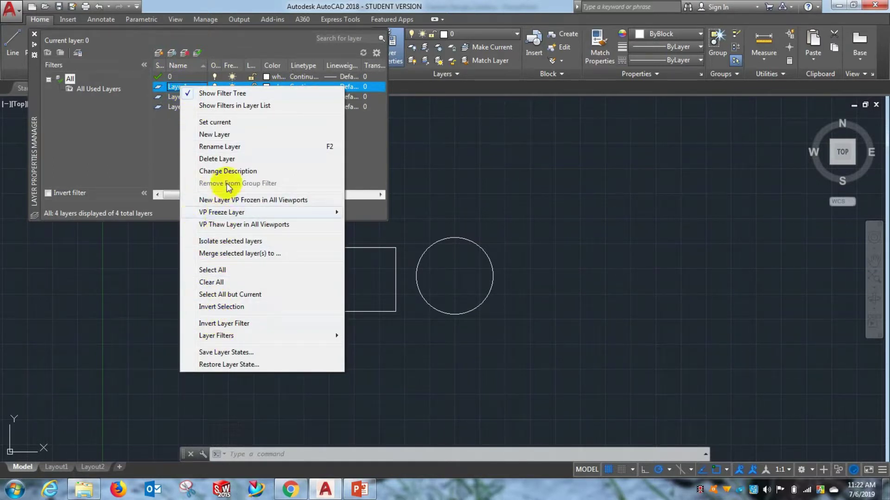
pyautogui.click(181, 87)
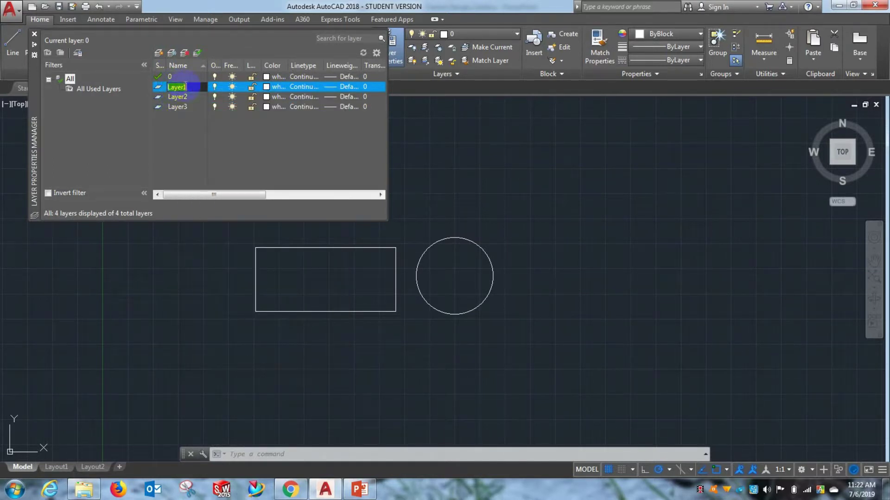
pyautogui.press('BackSpace')
pyautogui.write('oCAD')
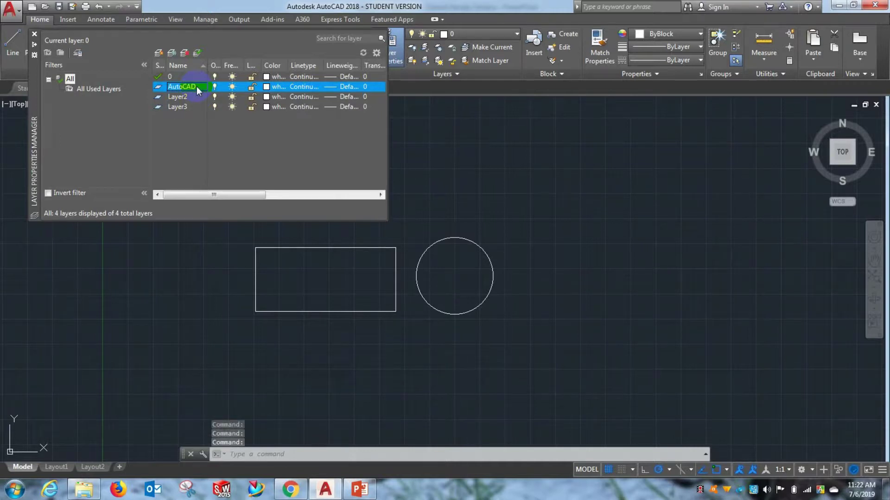
pyautogui.press('Return')
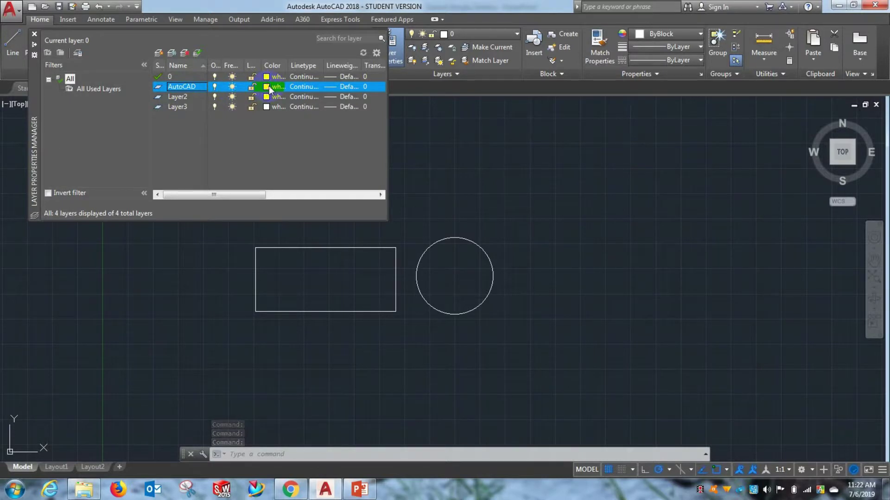
# Step: Set the AutoCAD layer's colour to red
pyautogui.click(267, 87)
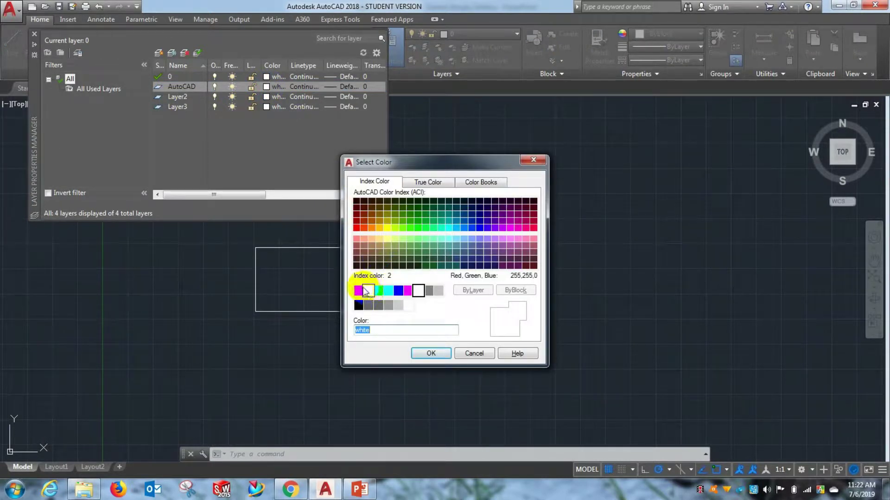
pyautogui.click(358, 290)
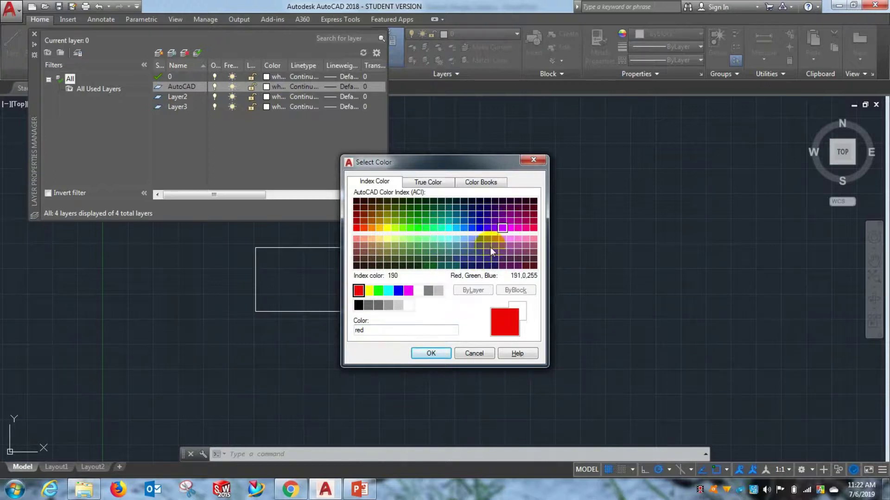
pyautogui.click(431, 352)
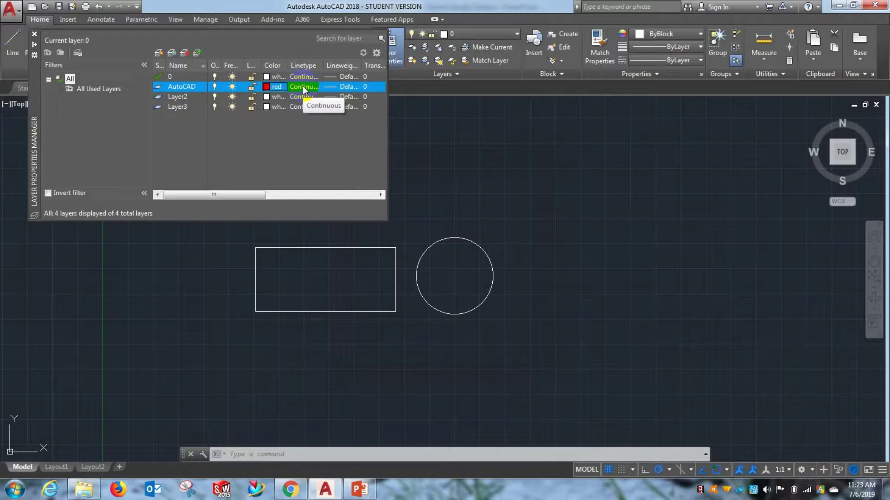
# Step: Browse the available linetypes and load PHANTOM2 into the drawing
pyautogui.click(302, 86)
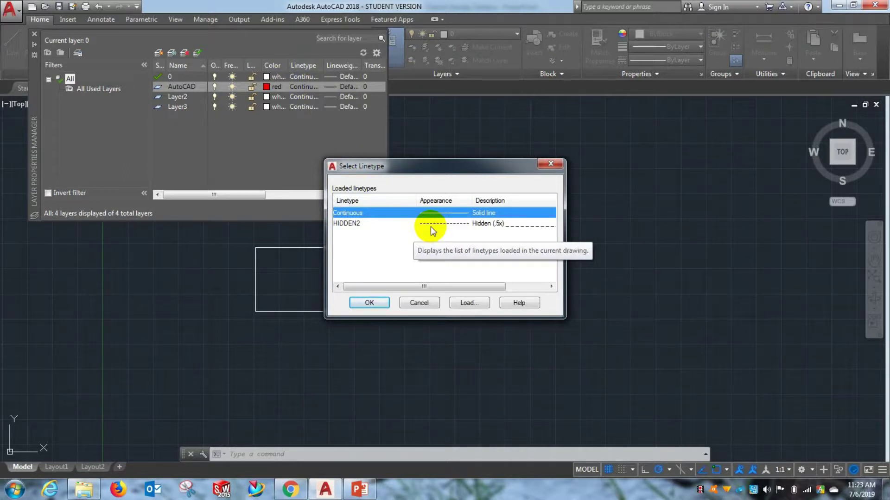
pyautogui.click(469, 303)
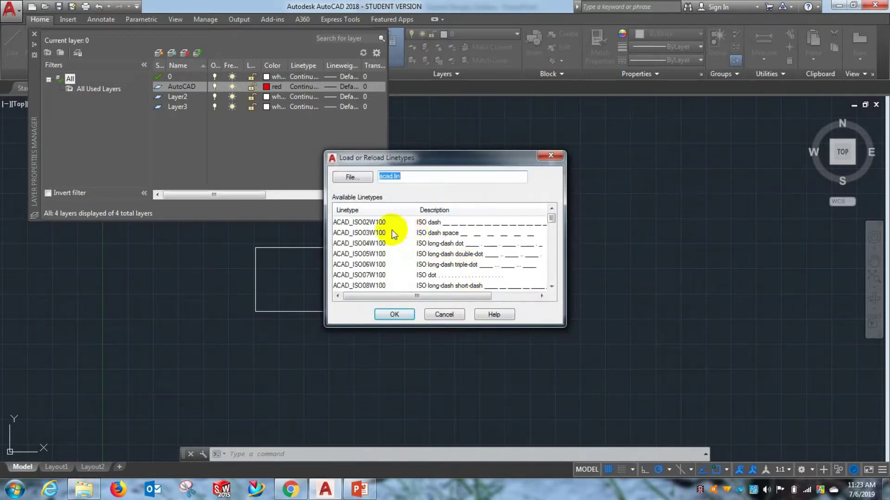
pyautogui.click(447, 232)
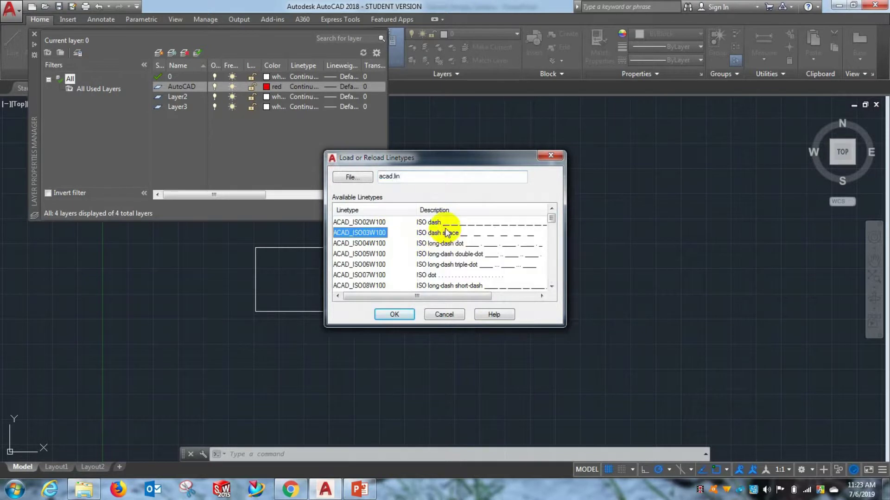
pyautogui.scroll(-5, 445, 233)
pyautogui.scroll(-5, 444, 235)
pyautogui.scroll(-3, 443, 235)
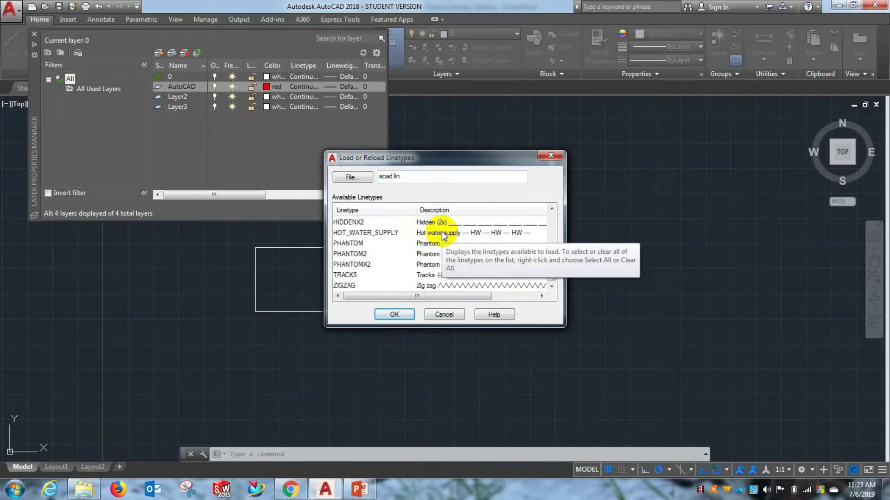
pyautogui.scroll(4, 431, 246)
pyautogui.click(427, 253)
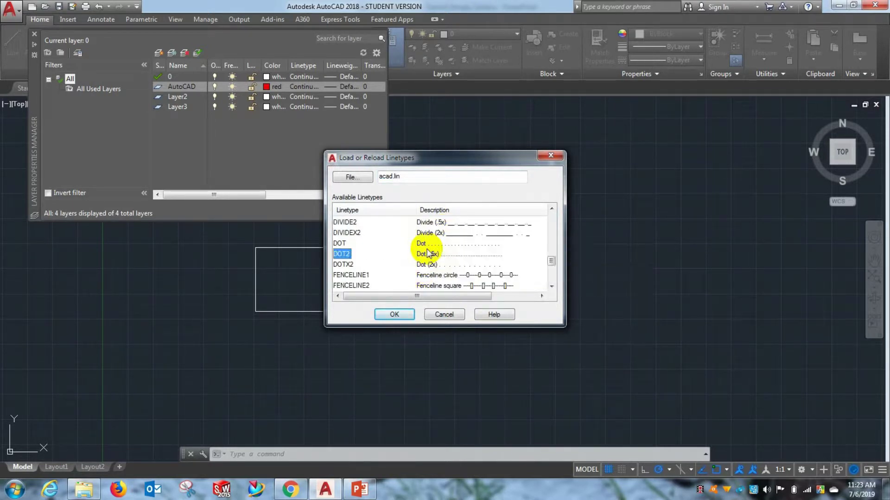
pyautogui.scroll(2, 440, 237)
pyautogui.scroll(2, 440, 235)
pyautogui.scroll(-2, 375, 247)
pyautogui.scroll(-2, 380, 247)
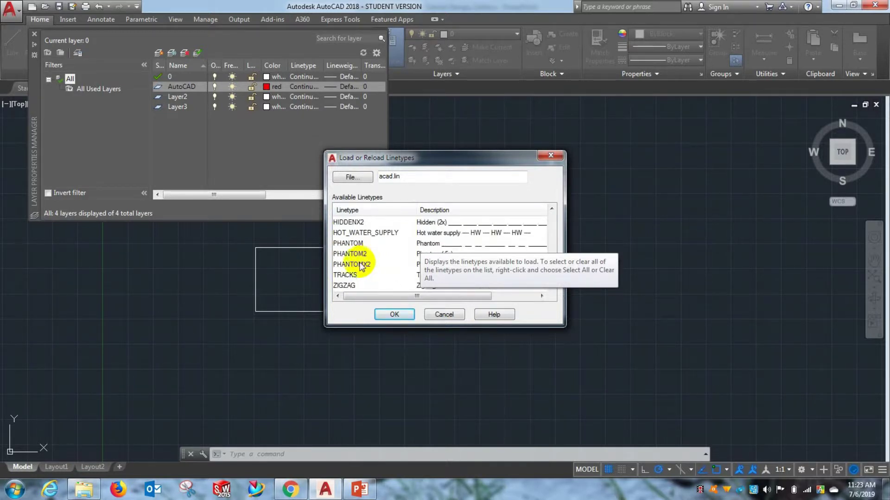
pyautogui.click(361, 265)
pyautogui.click(358, 255)
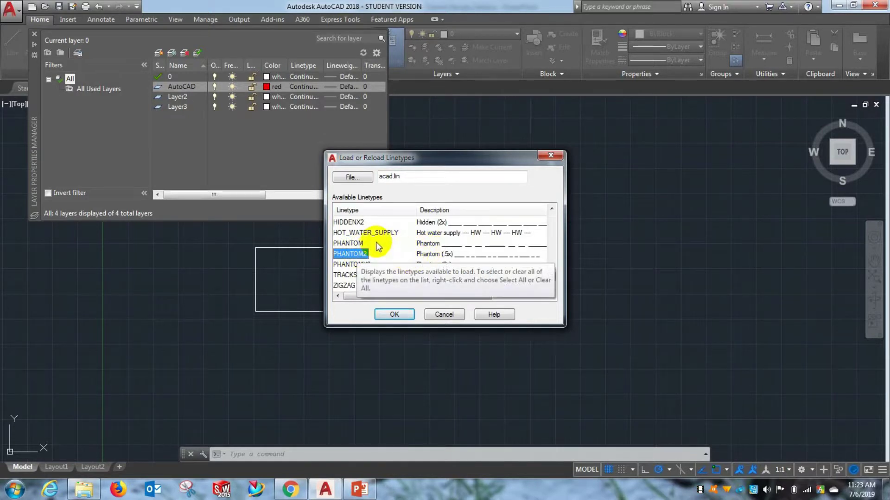
pyautogui.click(400, 314)
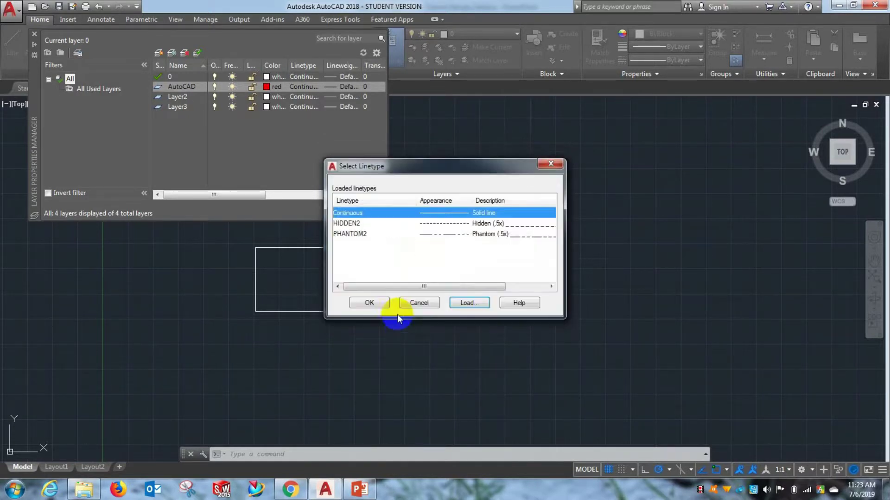
# Step: Load ACAD_ISO04W100 and apply it to the AutoCAD layer
pyautogui.click(370, 235)
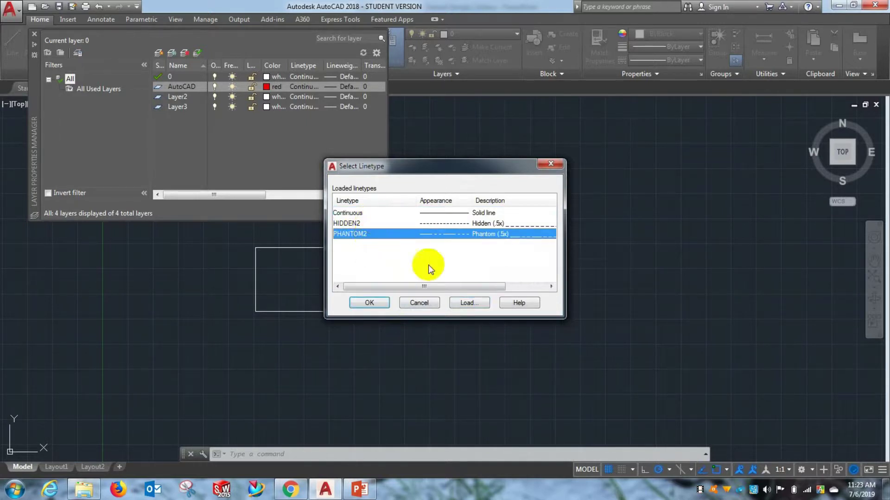
pyautogui.click(467, 302)
pyautogui.click(382, 244)
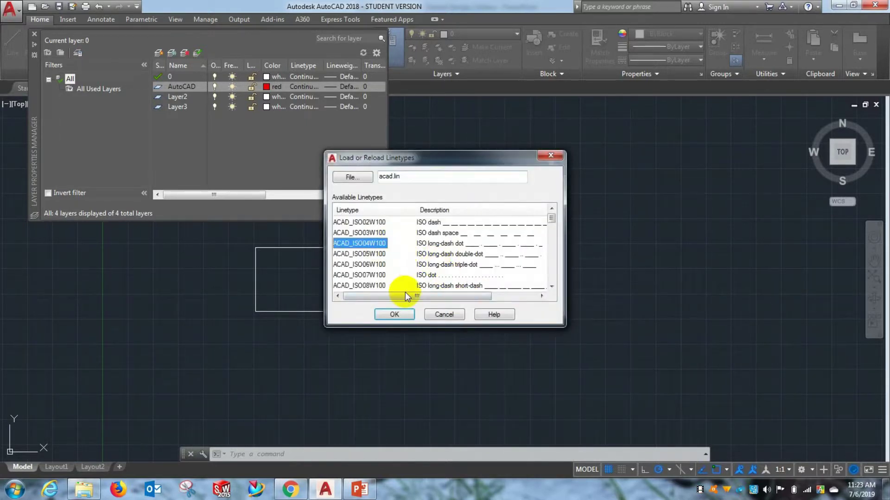
pyautogui.click(394, 314)
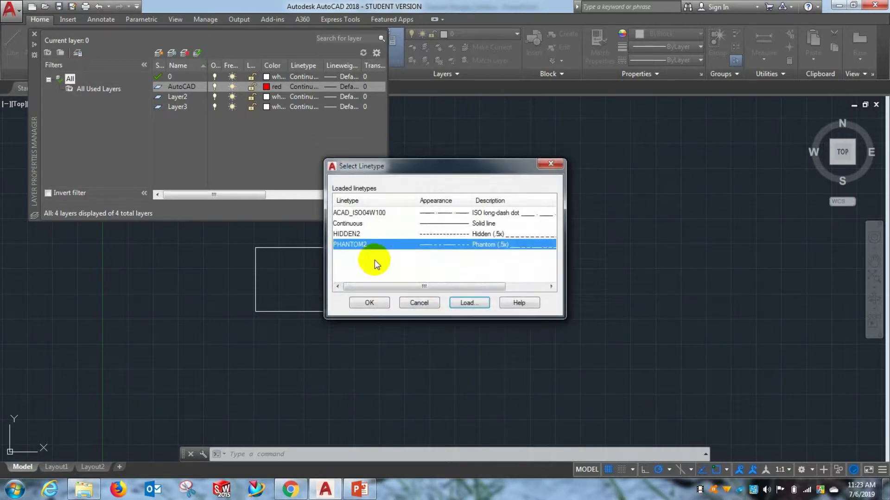
pyautogui.click(362, 234)
pyautogui.click(360, 213)
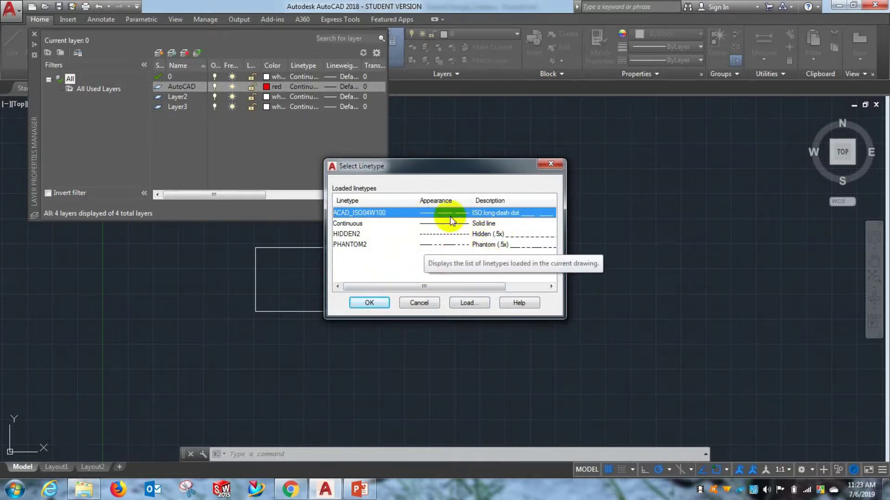
pyautogui.click(370, 303)
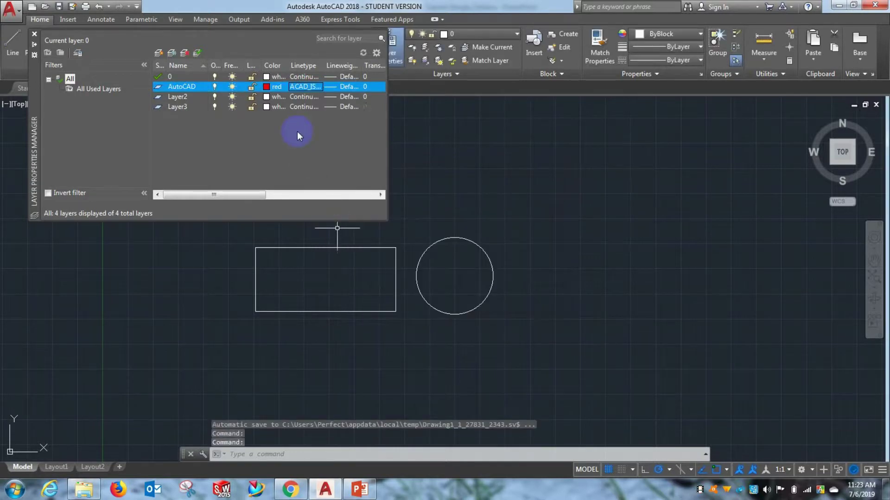
# Step: Change the AutoCAD layer's linetype to PHANTOM2
pyautogui.click(298, 88)
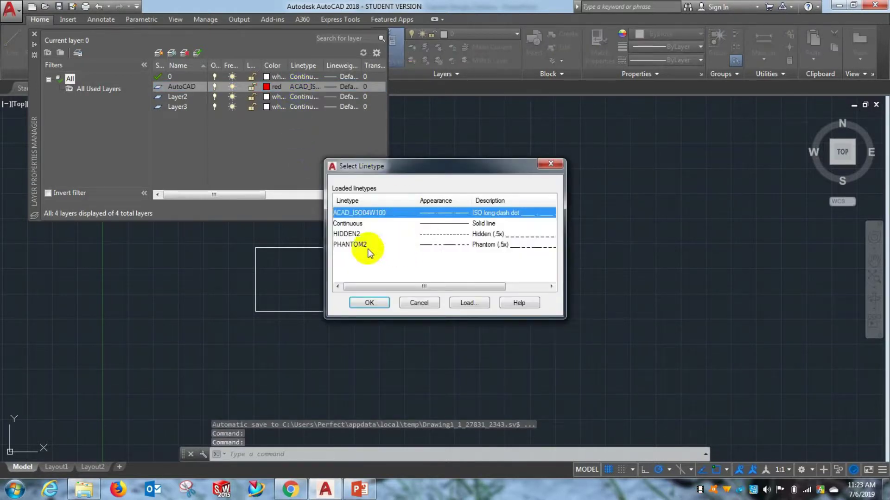
pyautogui.click(370, 245)
pyautogui.click(370, 303)
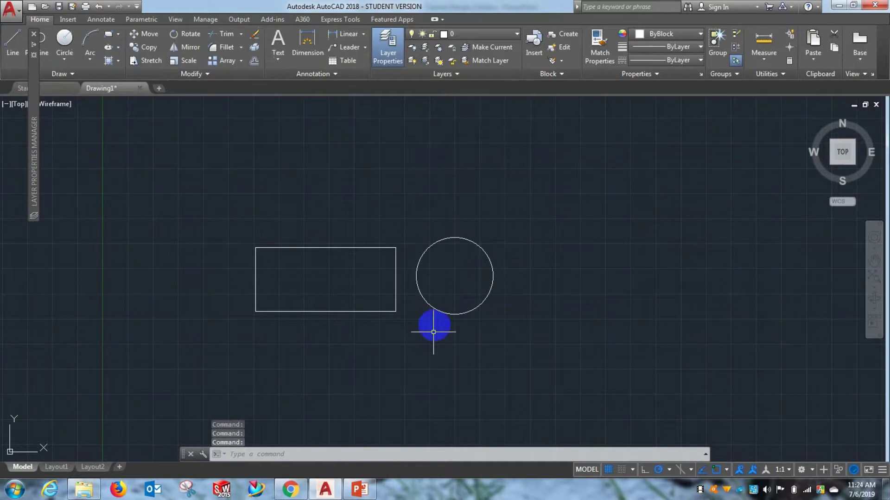
pyautogui.click(388, 38)
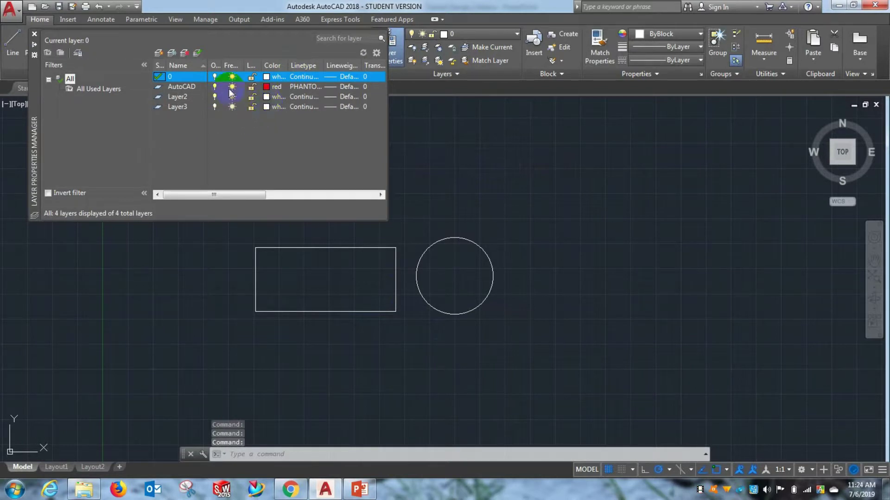
# Step: Give the AutoCAD layer a 0.30 mm lineweight
pyautogui.click(188, 97)
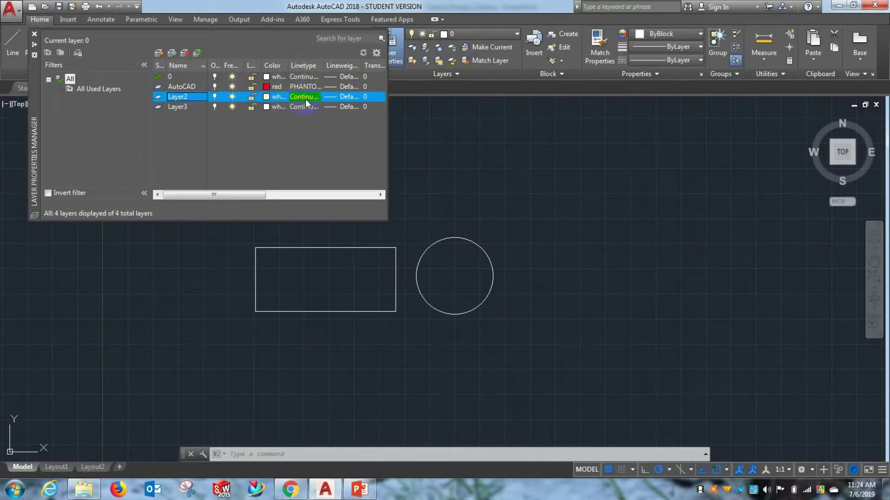
pyautogui.click(334, 96)
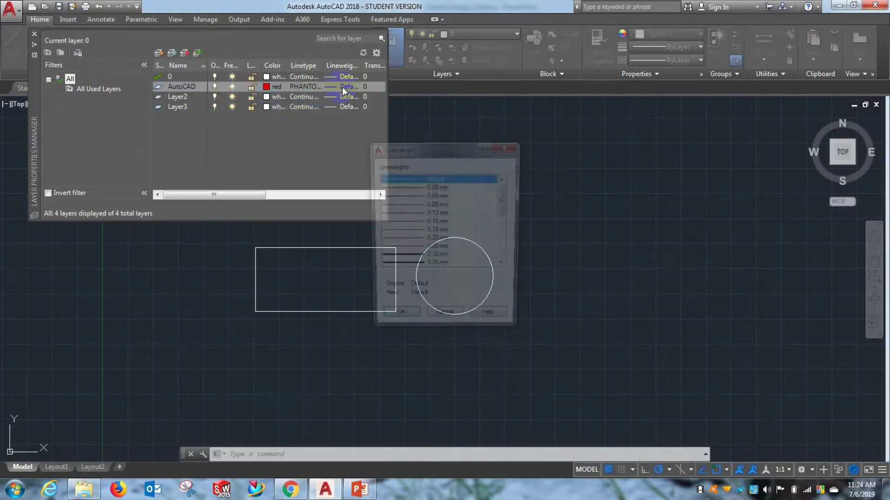
pyautogui.scroll(-5, 421, 224)
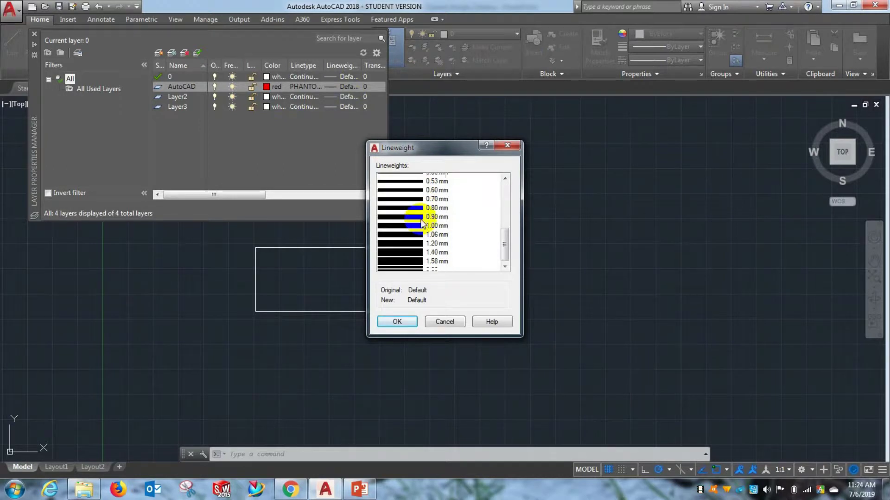
pyautogui.scroll(4, 421, 223)
pyautogui.scroll(1, 421, 223)
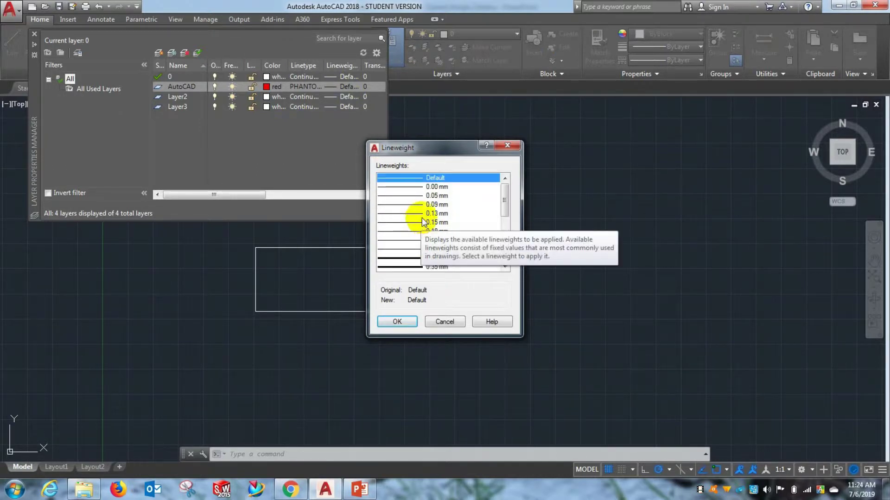
pyautogui.click(409, 258)
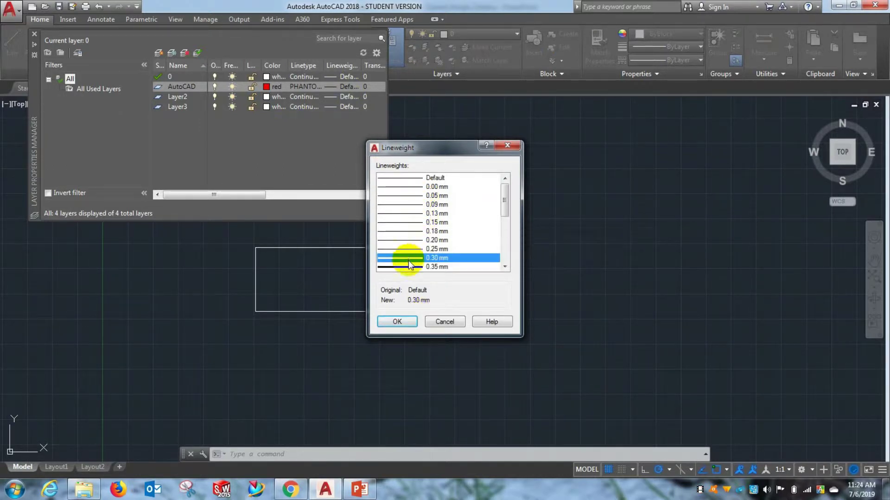
pyautogui.click(410, 321)
# Step: Make Layer2 magenta with the HIDDEN2 linetype
pyautogui.click(277, 96)
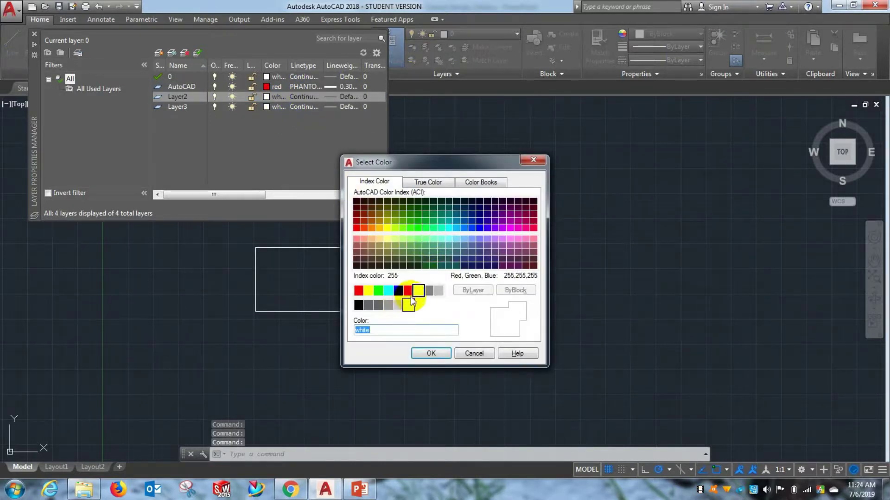
pyautogui.click(408, 290)
pyautogui.click(431, 353)
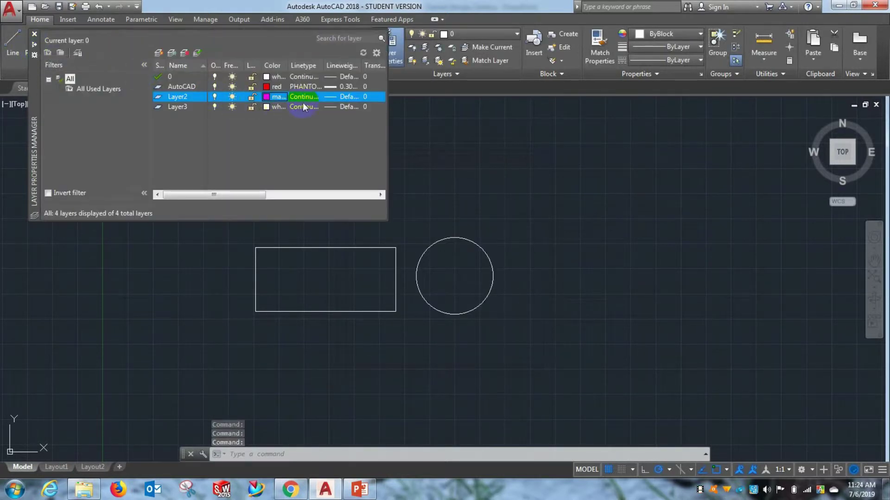
pyautogui.click(304, 98)
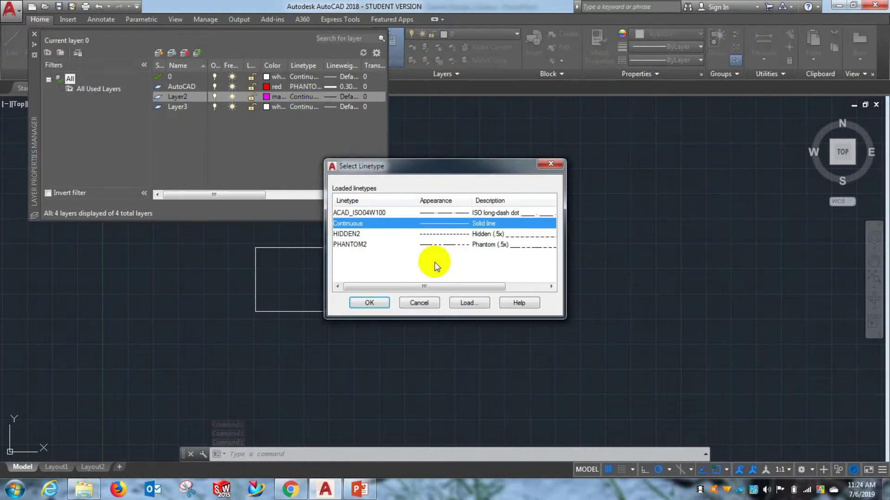
pyautogui.click(385, 233)
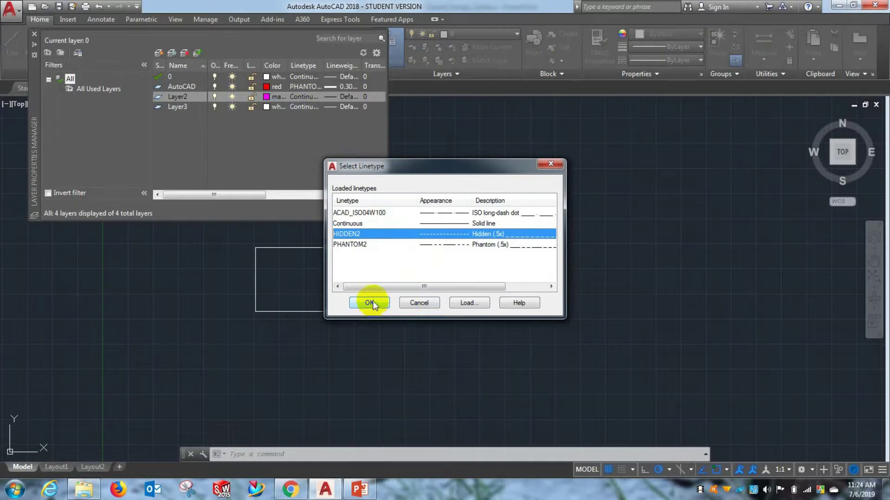
pyautogui.click(371, 303)
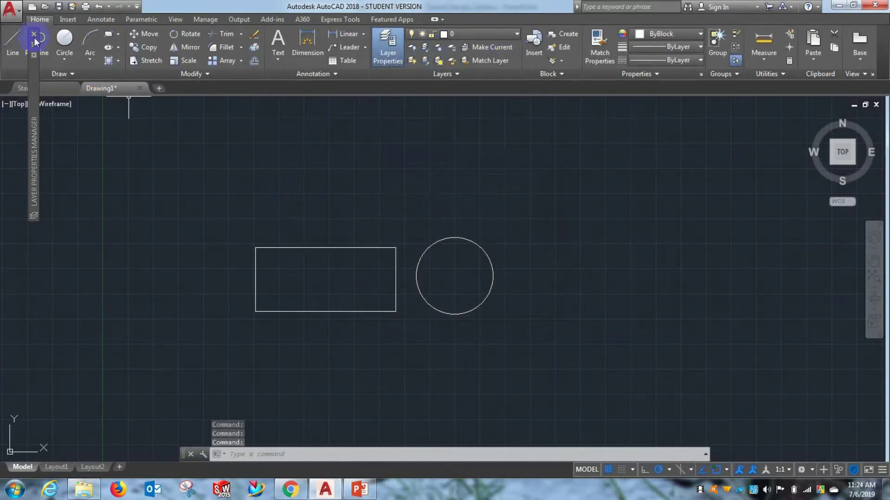
# Step: Make the red AutoCAD layer the current layer
pyautogui.click(46, 41)
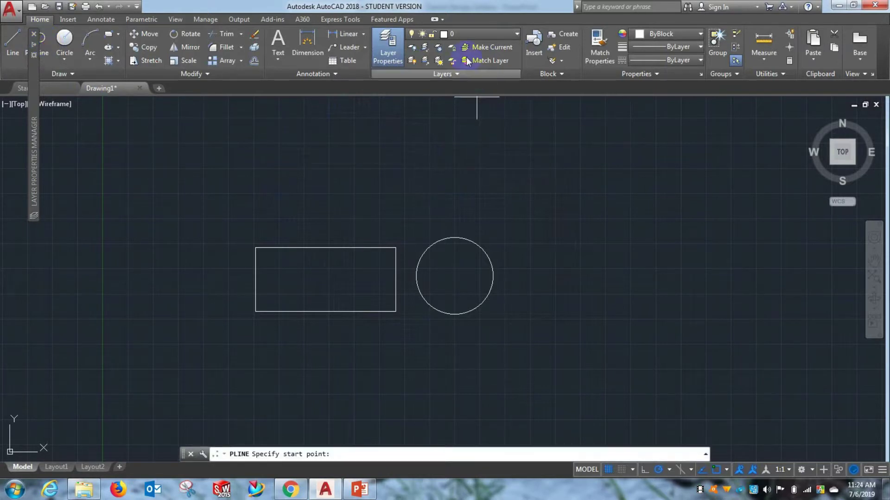
pyautogui.click(458, 36)
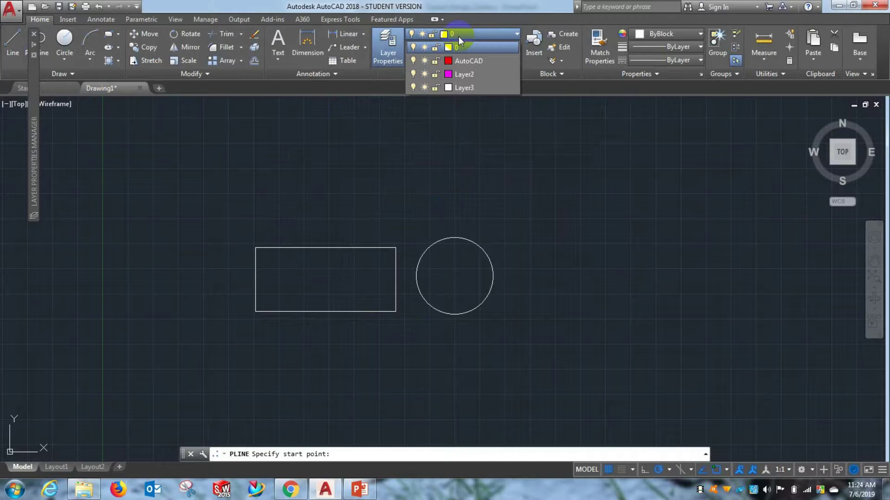
pyautogui.click(458, 36)
pyautogui.click(458, 37)
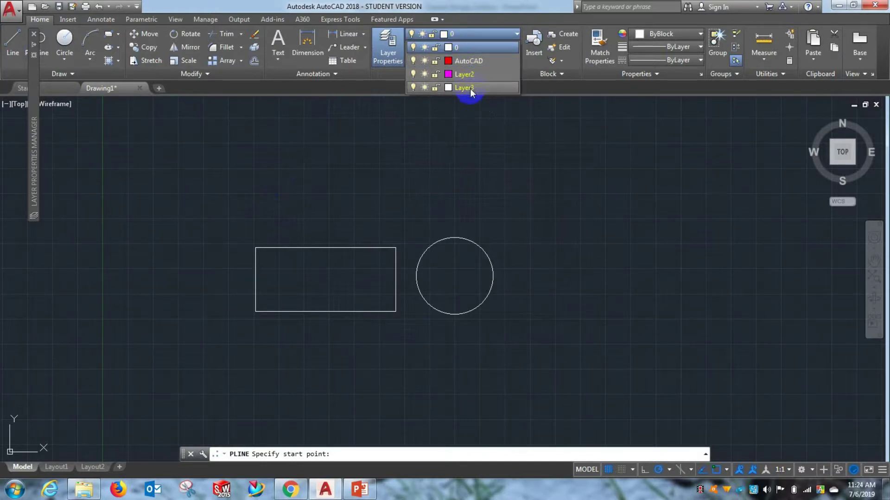
pyautogui.click(466, 65)
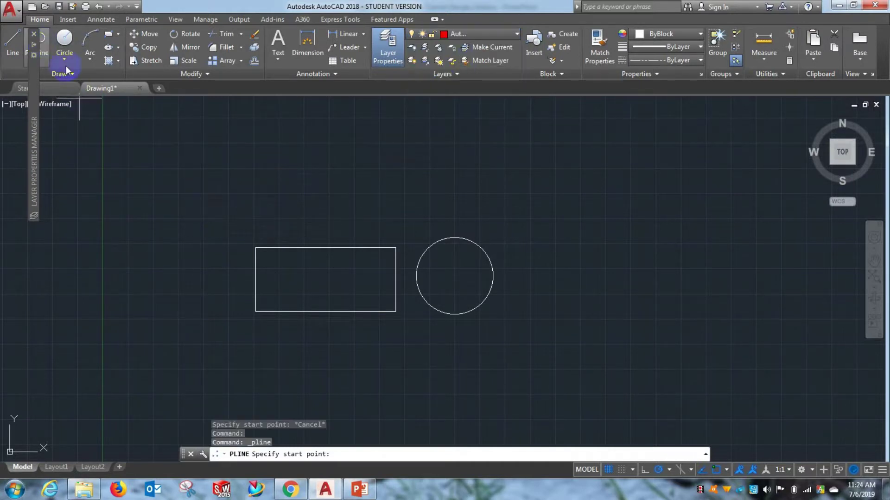
# Step: Draw the closed dash-dot triangle polyline above the rectangle
pyautogui.click(276, 132)
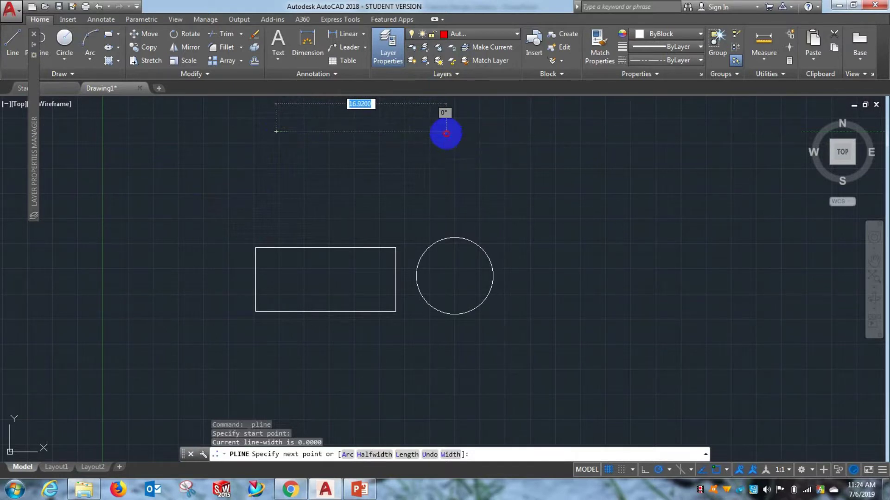
pyautogui.click(445, 131)
pyautogui.click(445, 202)
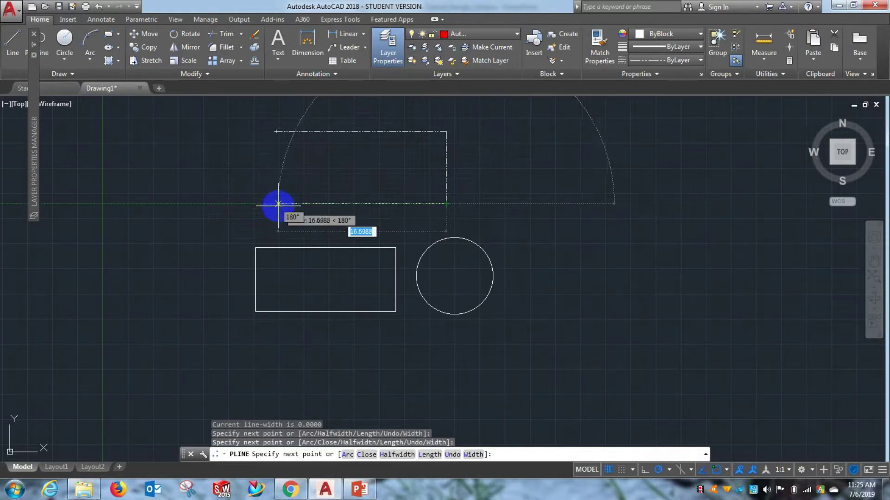
pyautogui.click(275, 132)
pyautogui.rightClick(276, 161)
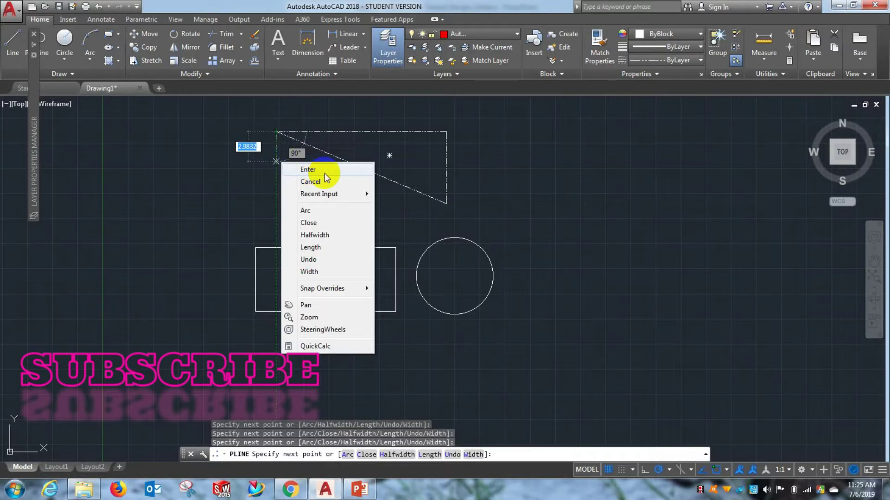
pyautogui.click(308, 169)
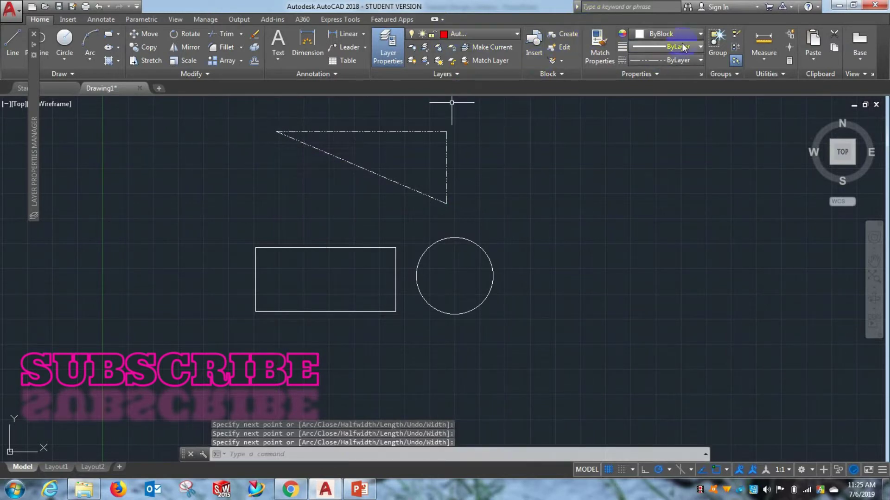
# Step: Set the object colour to ByLayer and window-select the triangle
pyautogui.click(663, 34)
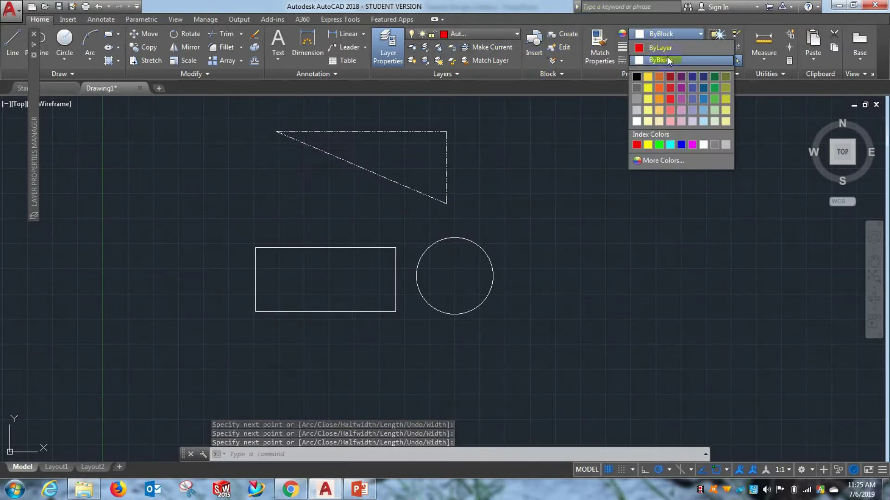
pyautogui.click(670, 48)
pyautogui.click(632, 173)
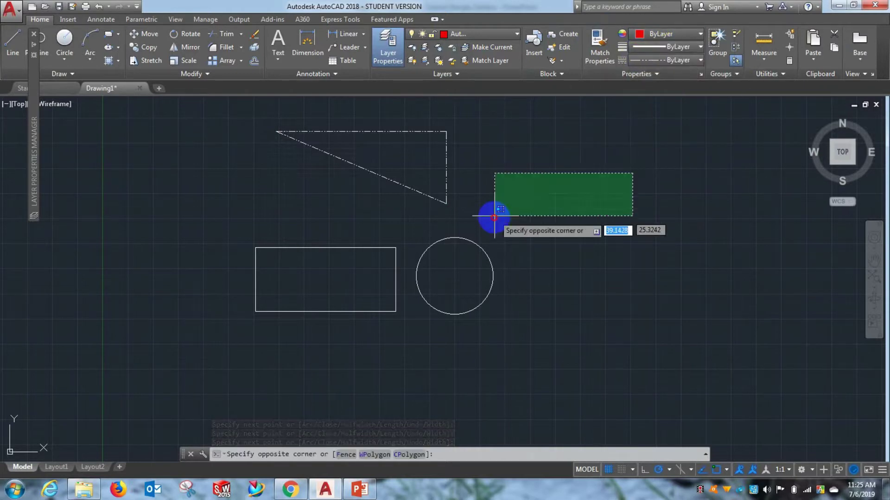
pyautogui.click(497, 215)
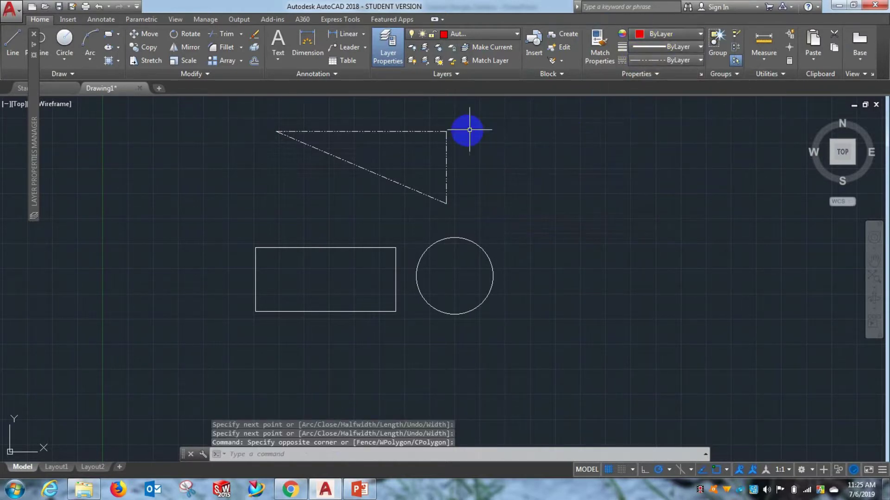
pyautogui.click(478, 125)
pyautogui.click(287, 193)
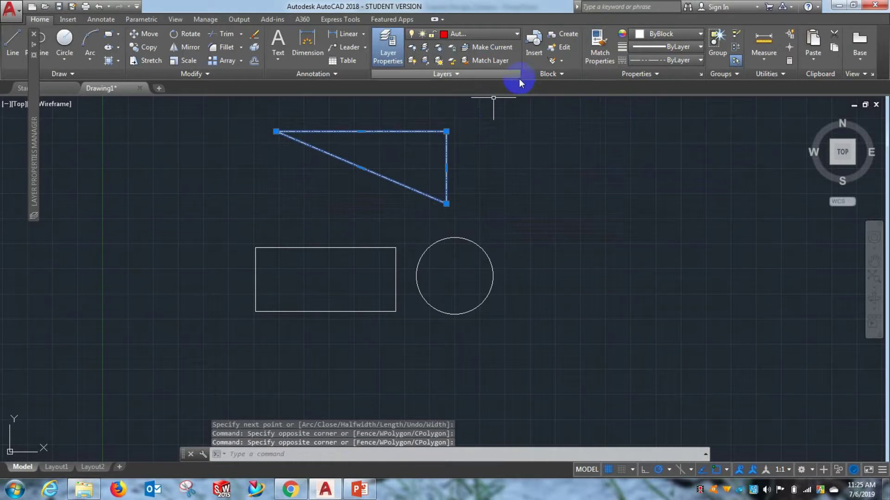
# Step: Set the triangle's colour to ByLayer so it shows red, then deselect it
pyautogui.click(646, 35)
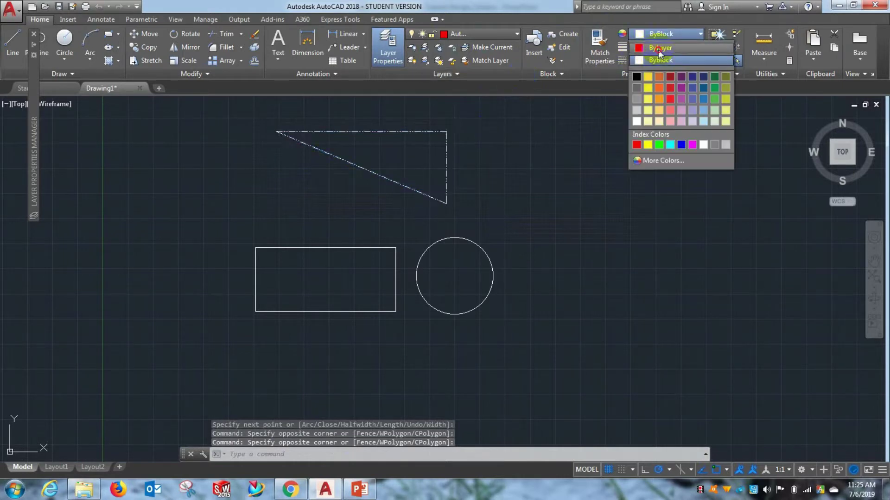
pyautogui.click(670, 47)
pyautogui.click(487, 180)
pyautogui.click(463, 223)
pyautogui.rightClick(506, 171)
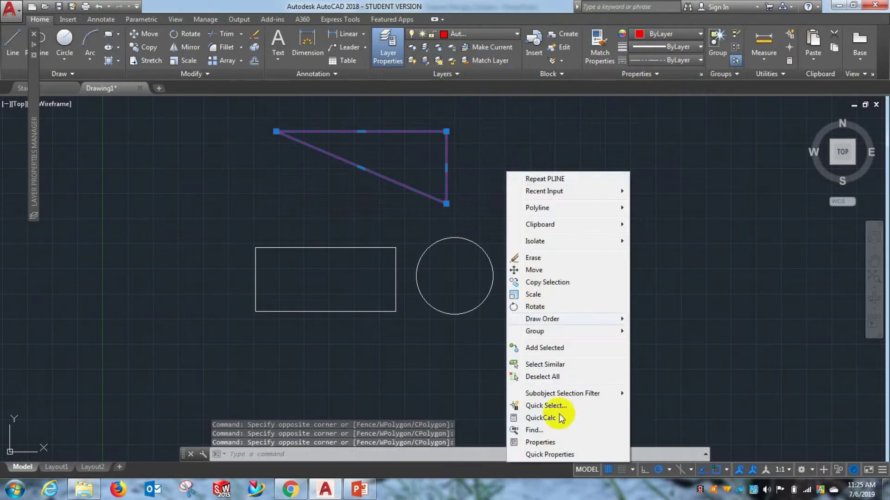
pyautogui.click(552, 377)
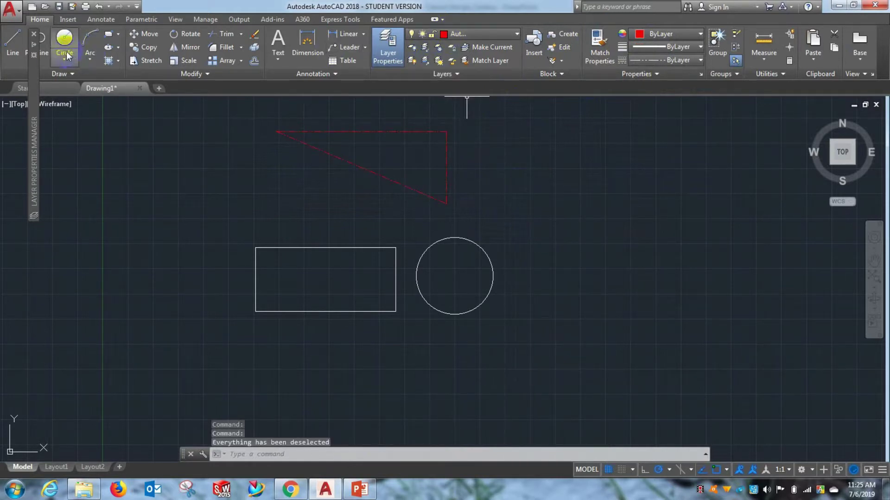
# Step: Make Layer2 current and draw a magenta circle right of the white circle
pyautogui.click(463, 35)
pyautogui.click(468, 78)
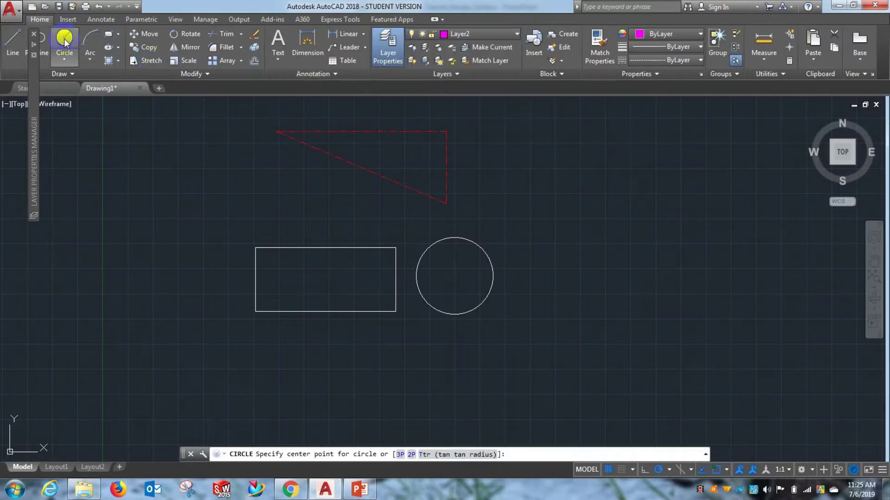
pyautogui.click(65, 41)
pyautogui.click(620, 252)
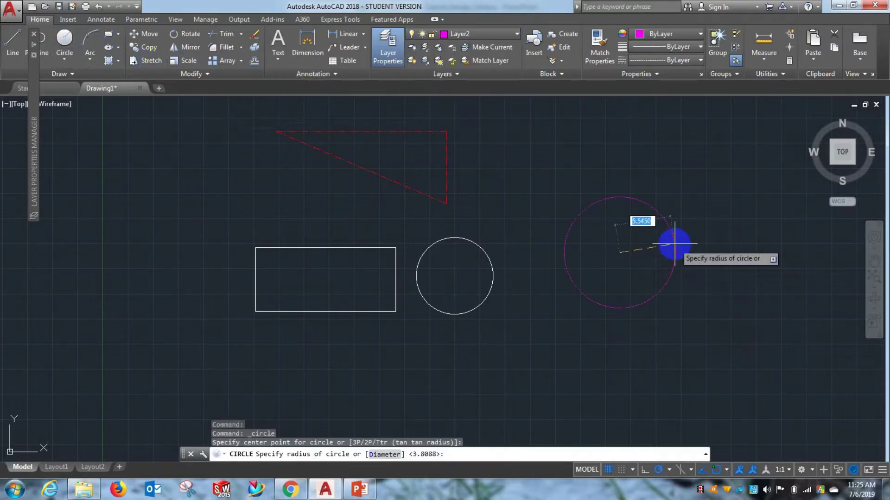
pyautogui.scroll(3, 690, 194)
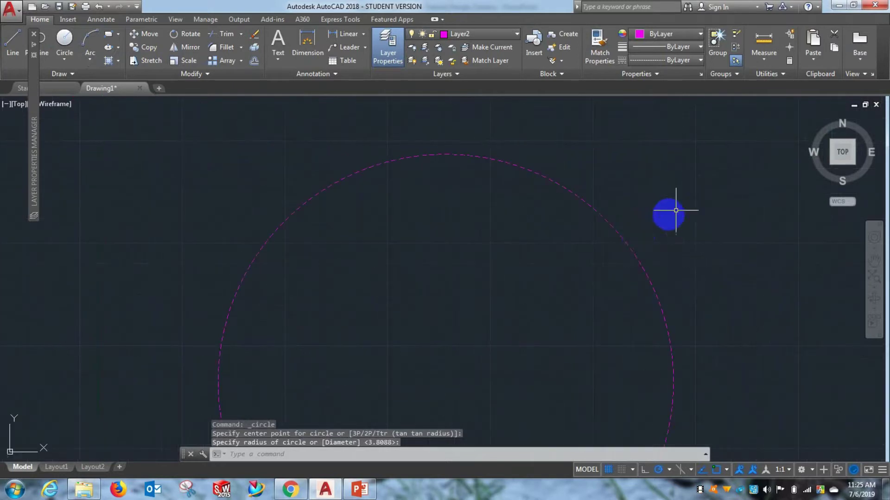
pyautogui.scroll(-5, 633, 238)
pyautogui.scroll(2, 633, 239)
pyautogui.scroll(-3, 633, 239)
pyautogui.click(631, 238)
pyautogui.scroll(-2, 377, 243)
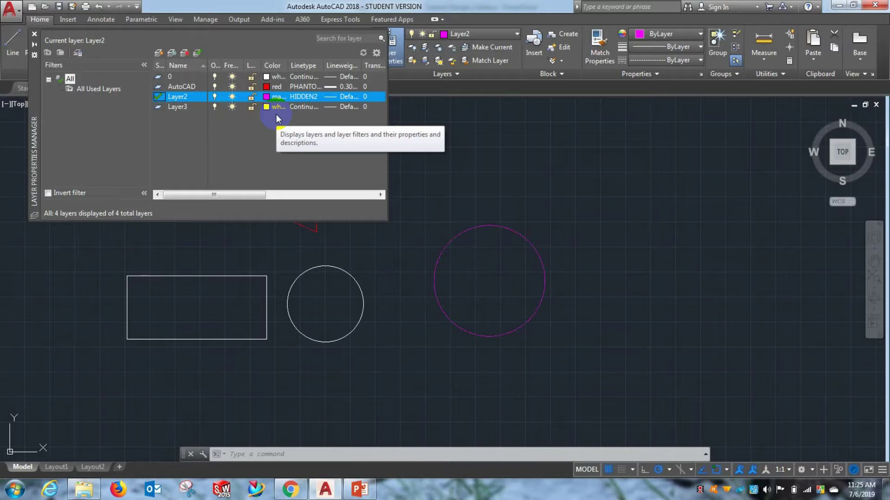
# Step: Assign the AutoCAD layer a 0.40 mm lineweight, then close the Layer Properties Manager
pyautogui.click(589, 213)
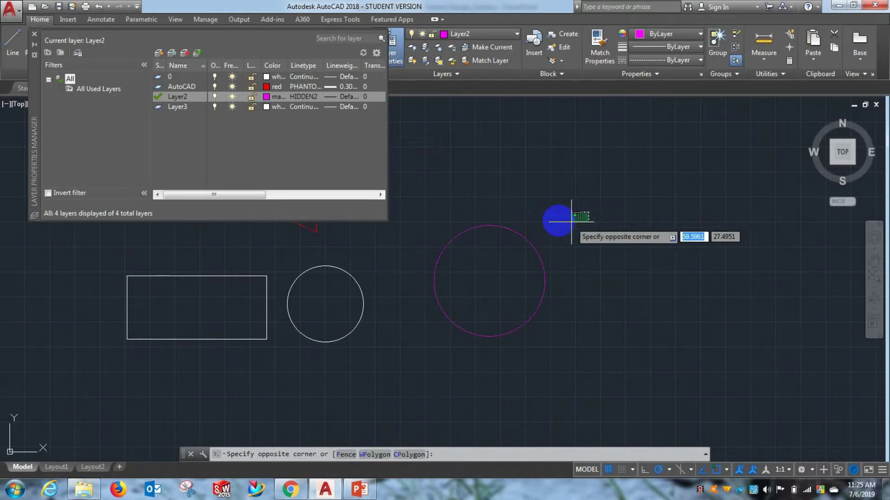
pyautogui.click(470, 130)
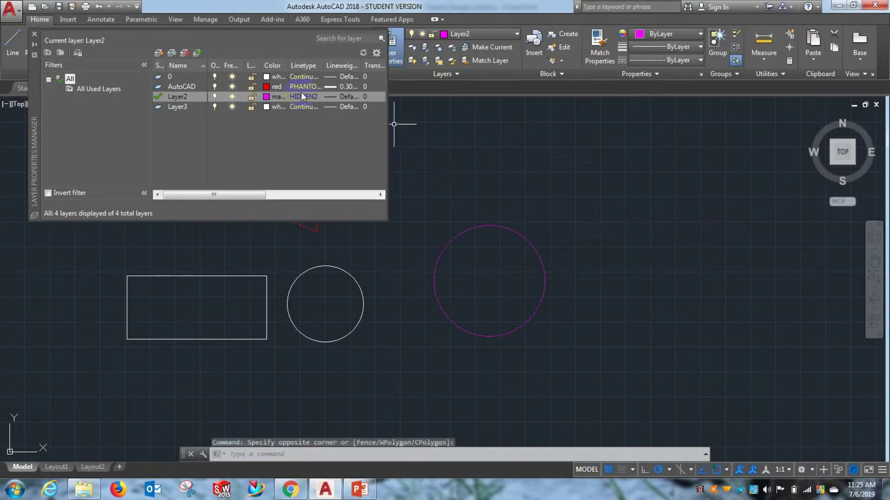
pyautogui.click(329, 87)
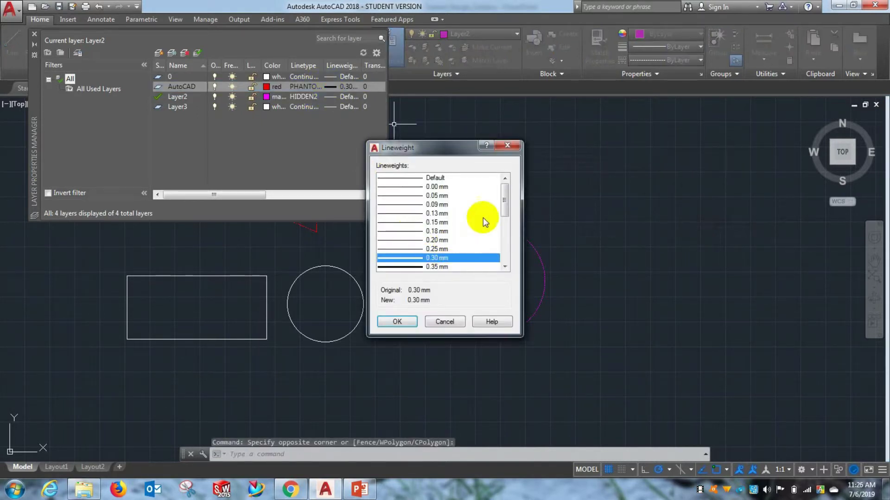
pyautogui.moveTo(504, 200)
pyautogui.mouseDown()
pyautogui.moveTo(499, 262)
pyautogui.moveTo(505, 221)
pyautogui.mouseUp()
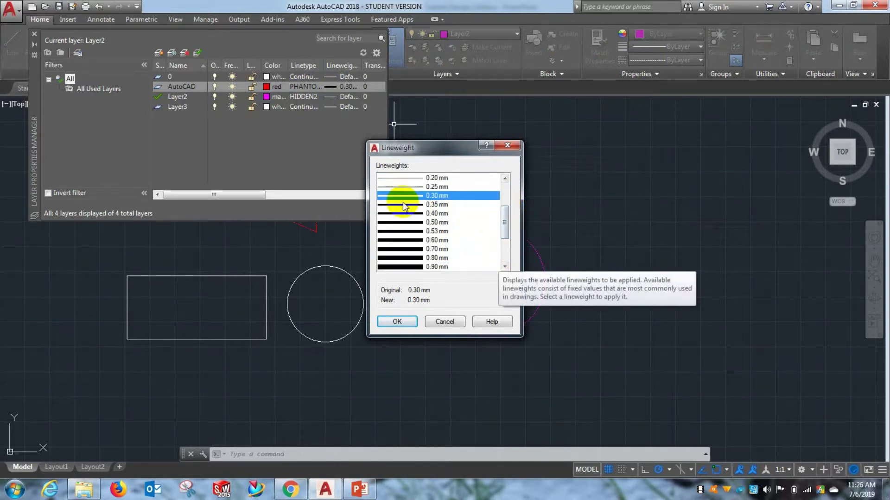
pyautogui.click(403, 213)
pyautogui.click(398, 321)
pyautogui.click(366, 300)
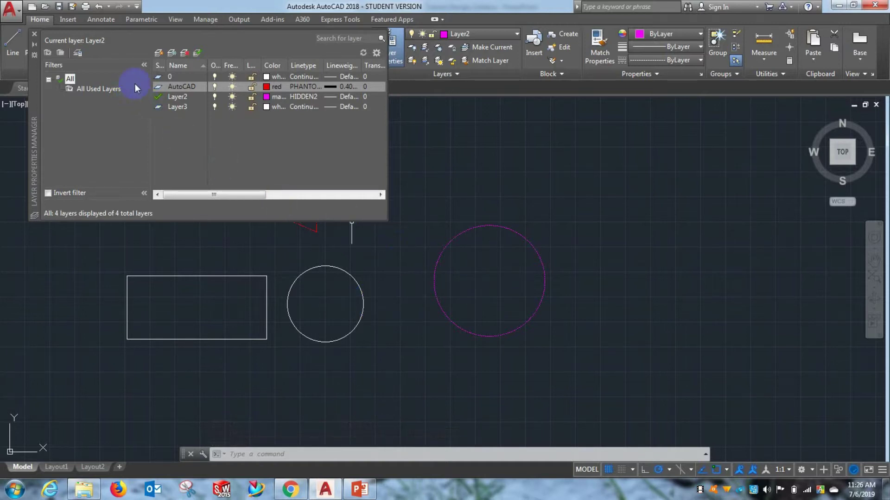
pyautogui.click(35, 34)
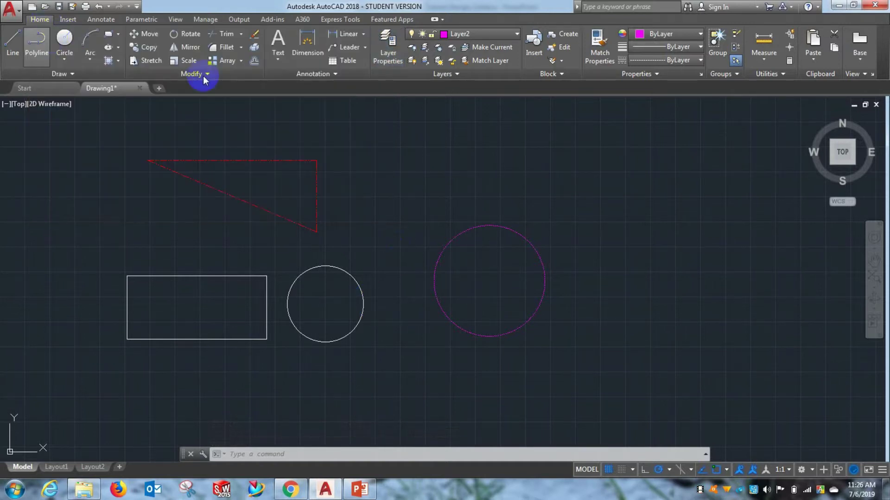
# Step: Check the layer list without changing it, then start the LINE command
pyautogui.click(444, 37)
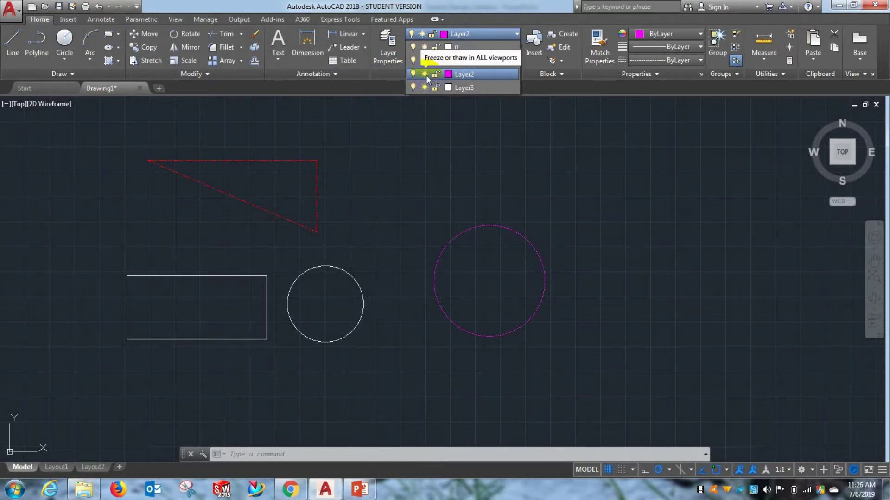
pyautogui.click(420, 139)
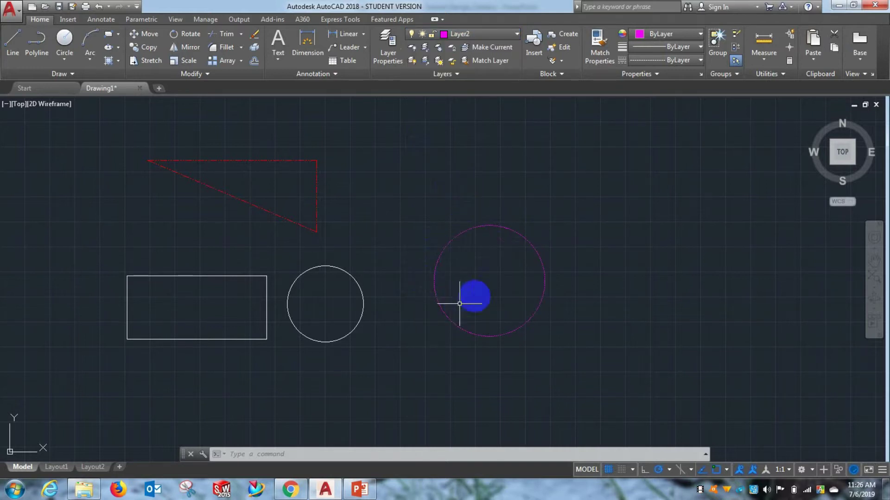
pyautogui.click(13, 43)
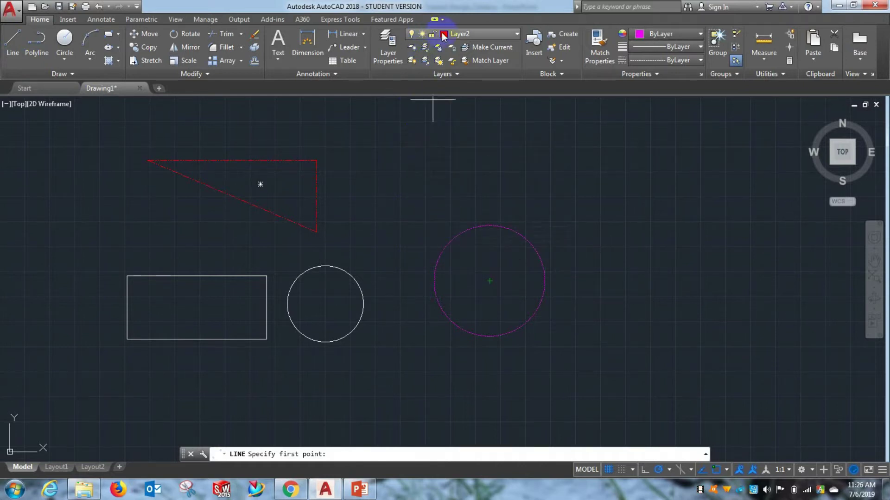
pyautogui.click(469, 34)
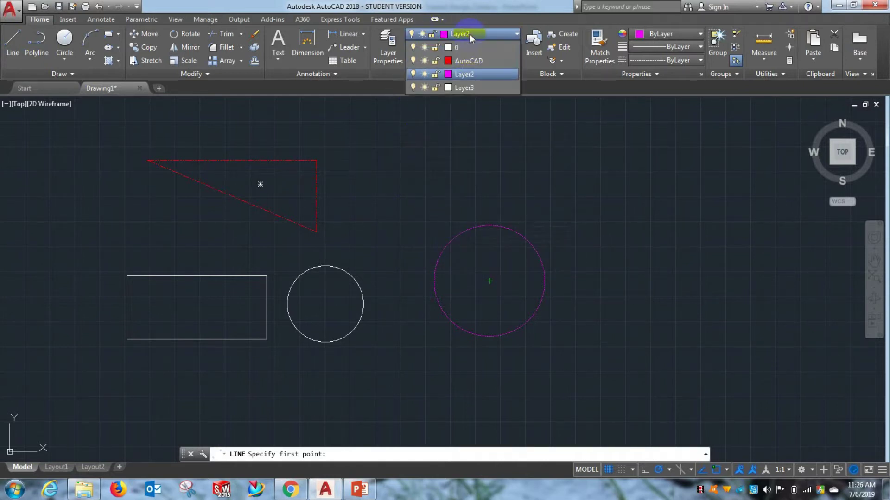
pyautogui.click(436, 74)
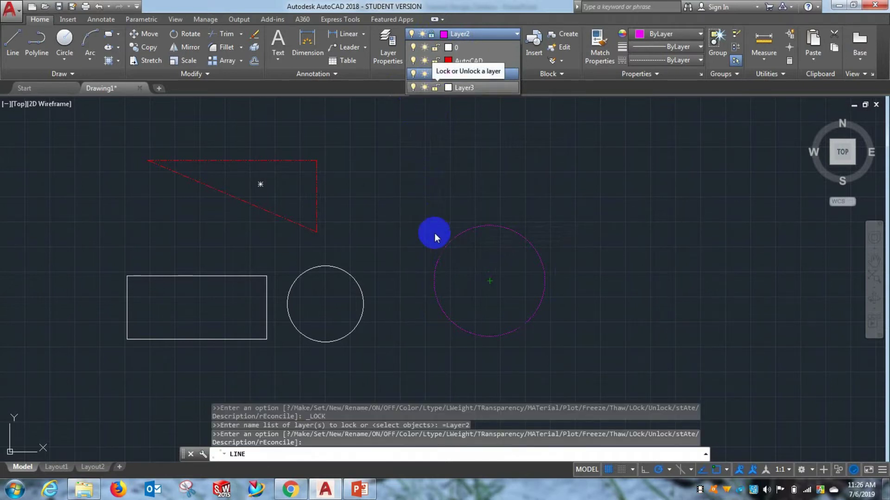
pyautogui.click(490, 271)
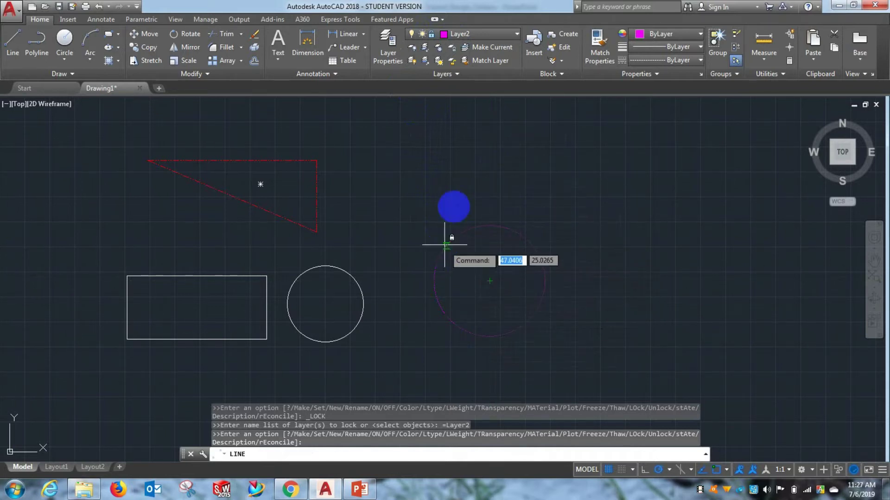
pyautogui.click(469, 33)
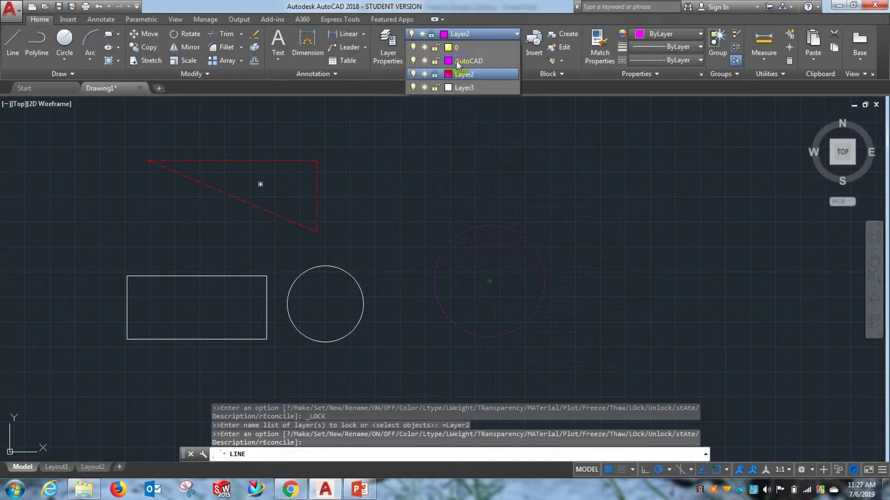
pyautogui.click(433, 74)
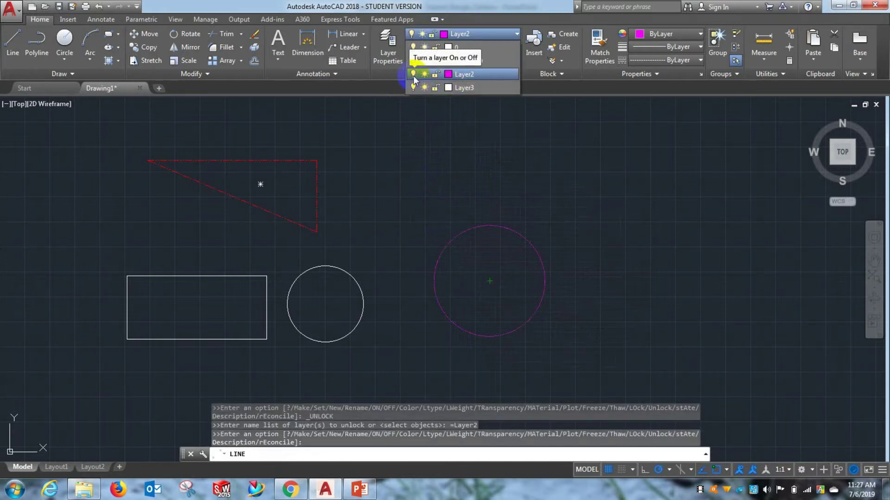
# Step: Turn Layer2 off to hide the magenta circle, then turn it back on
pyautogui.click(413, 75)
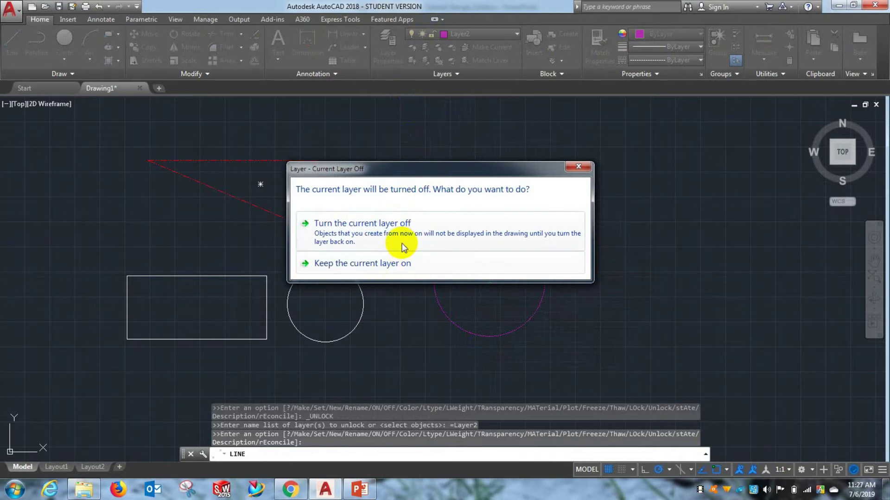
pyautogui.click(404, 232)
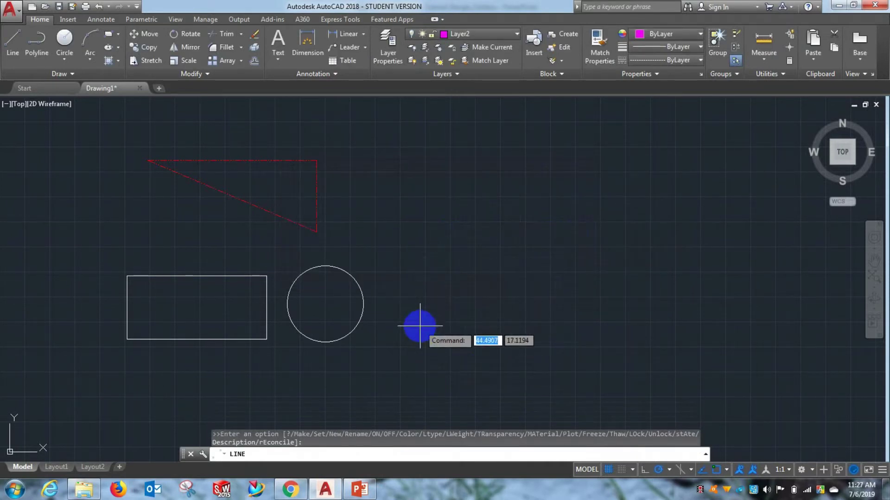
pyautogui.click(456, 35)
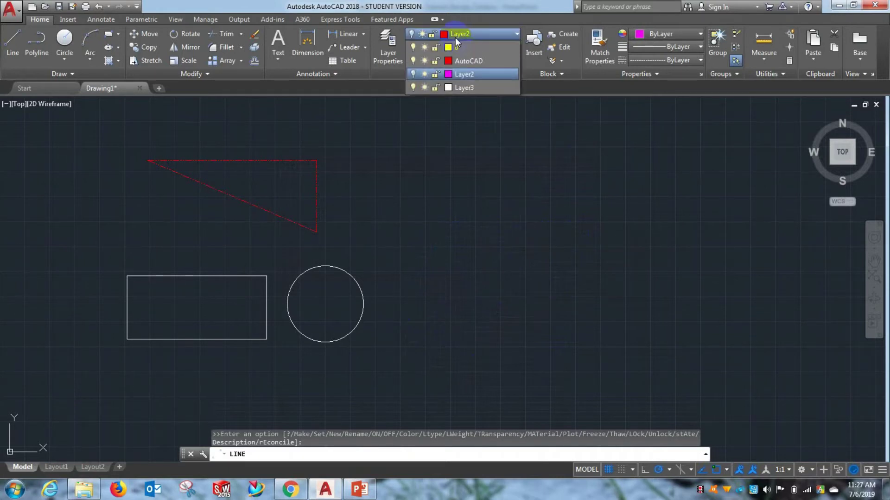
pyautogui.click(413, 74)
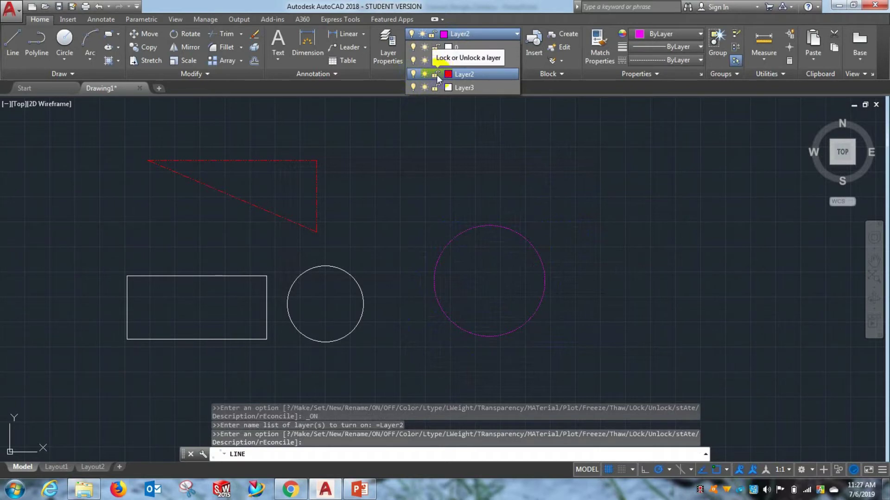
pyautogui.click(436, 75)
pyautogui.click(469, 174)
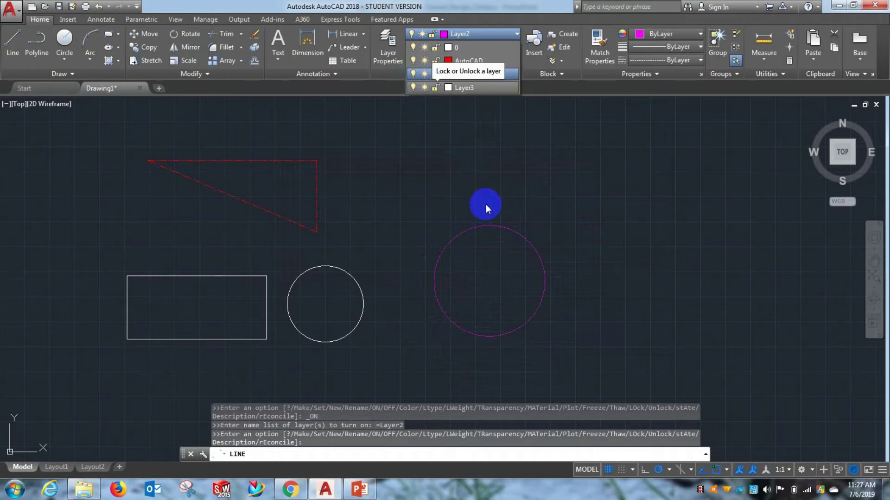
pyautogui.click(486, 188)
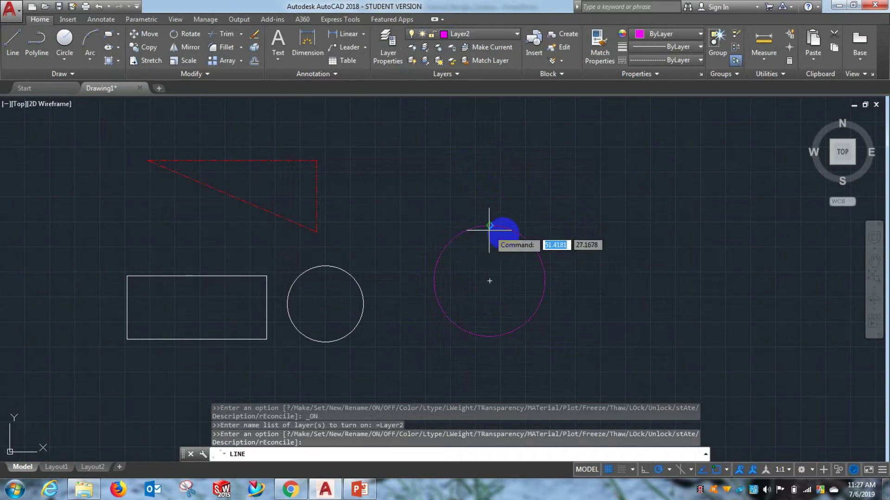
pyautogui.click(467, 35)
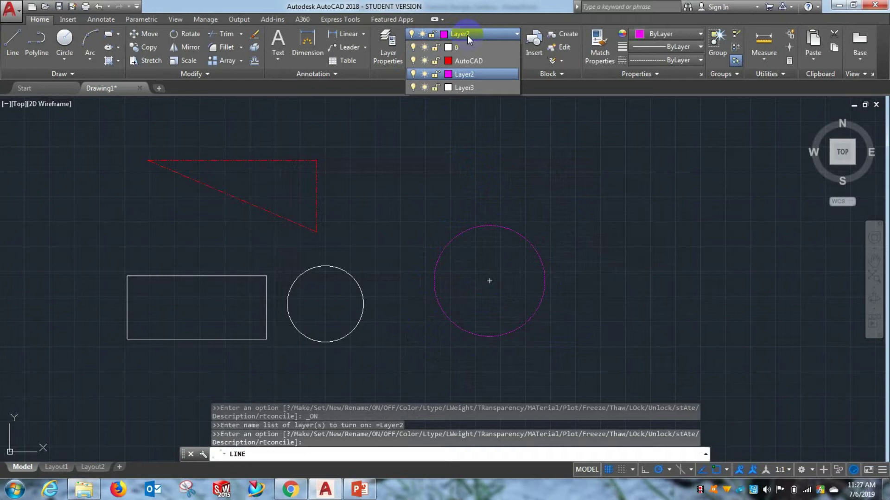
# Step: Make the AutoCAD layer current and cancel the accidentally started line
pyautogui.click(463, 74)
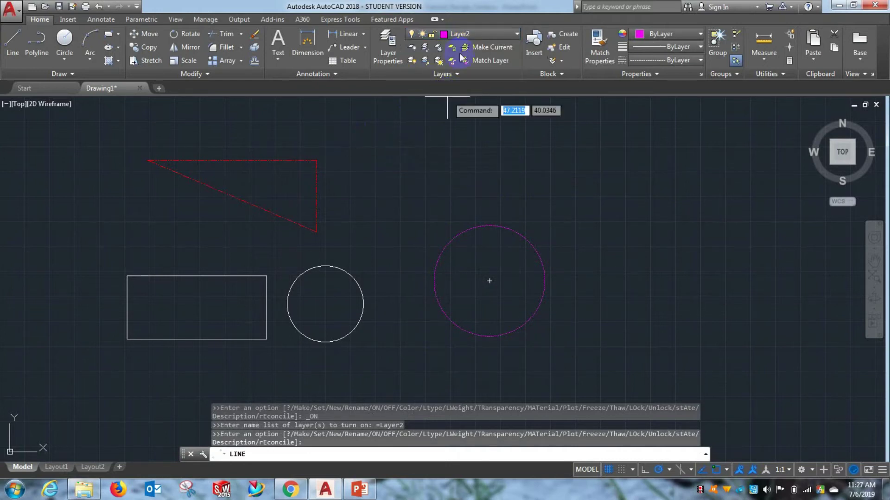
pyautogui.click(466, 33)
pyautogui.click(461, 60)
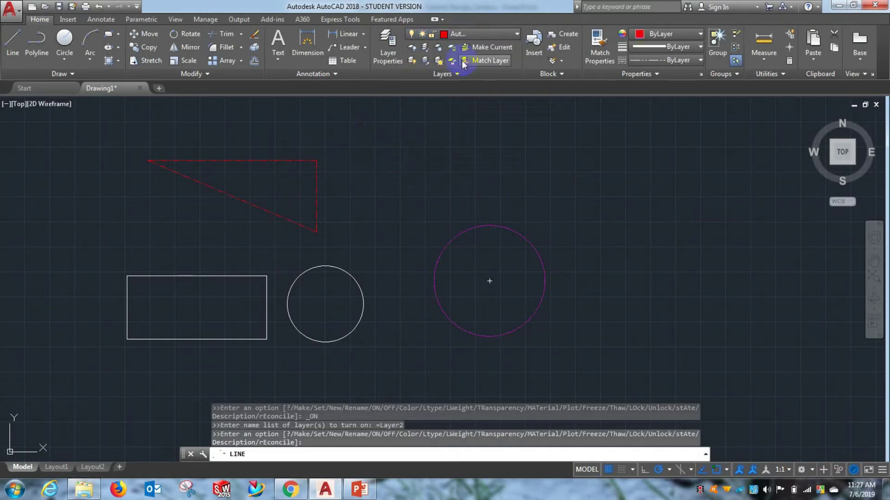
pyautogui.press('Return')
pyautogui.rightClick(366, 150)
pyautogui.click(394, 170)
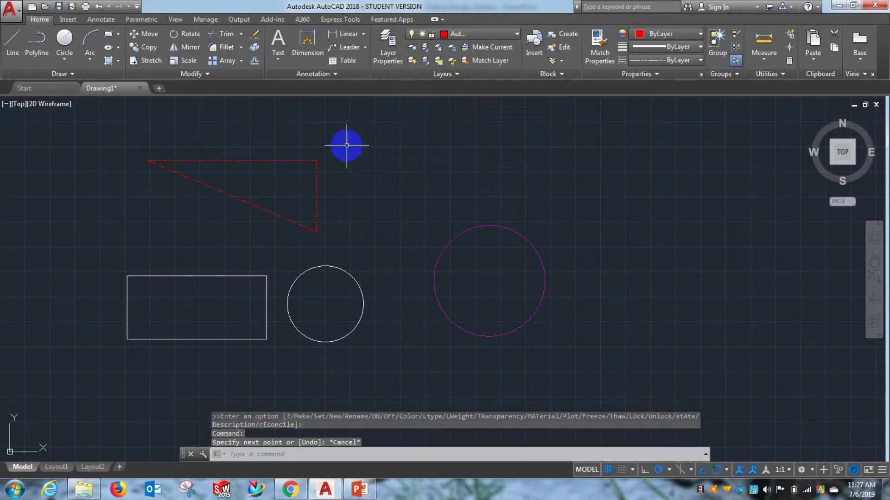
# Step: Lock the AutoCAD layer, fading the red triangle, and try to freeze it
pyautogui.click(455, 37)
pyautogui.click(436, 61)
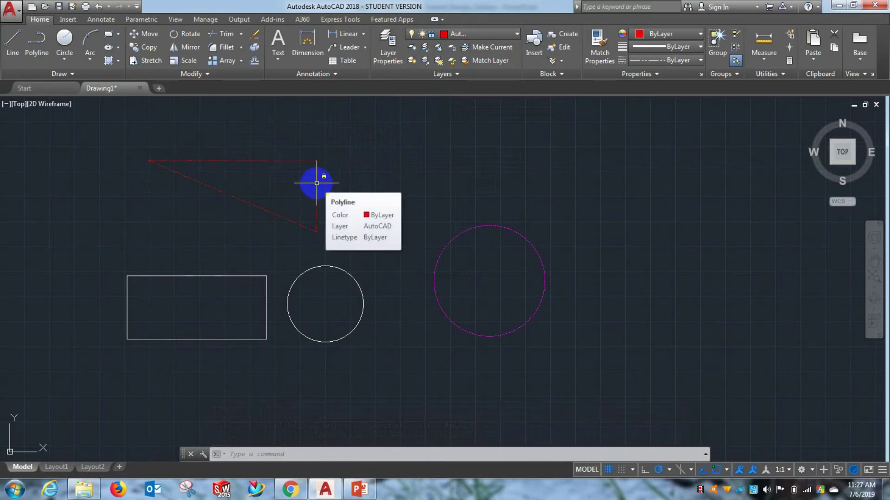
pyautogui.click(453, 34)
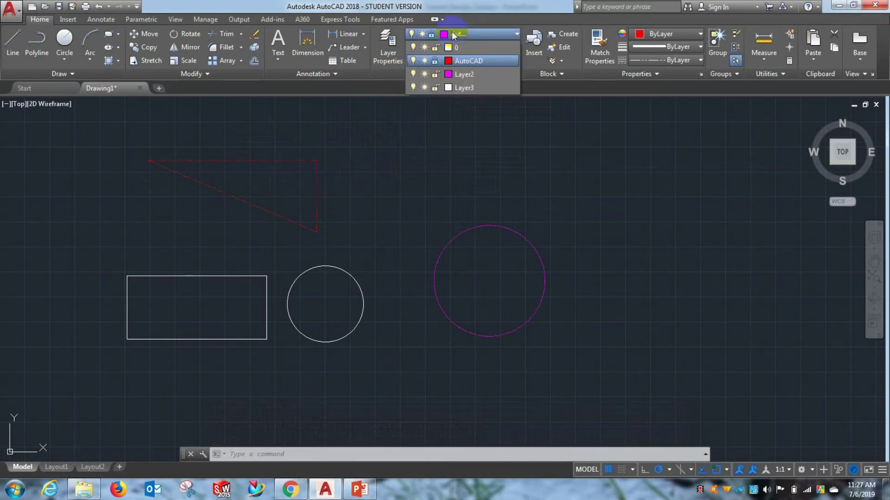
pyautogui.click(424, 61)
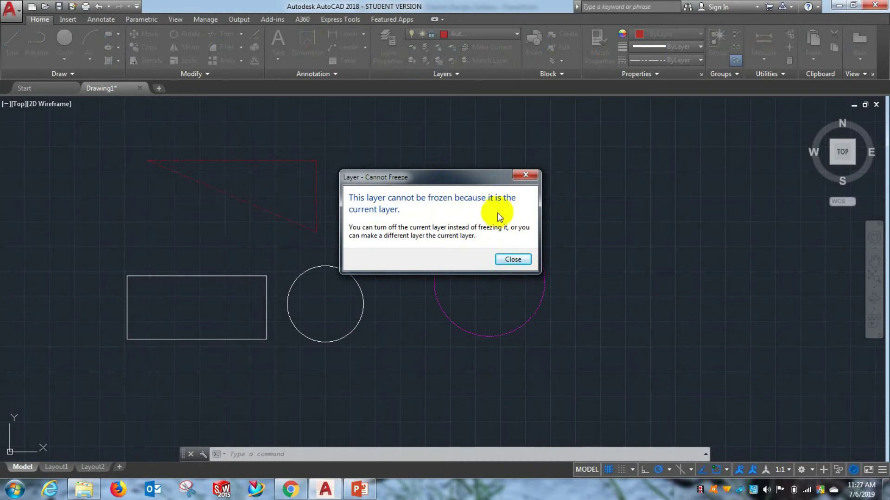
# Step: Dismiss the cannot-freeze warning, make layer 0 current, and freeze the AutoCAD layer
pyautogui.click(513, 260)
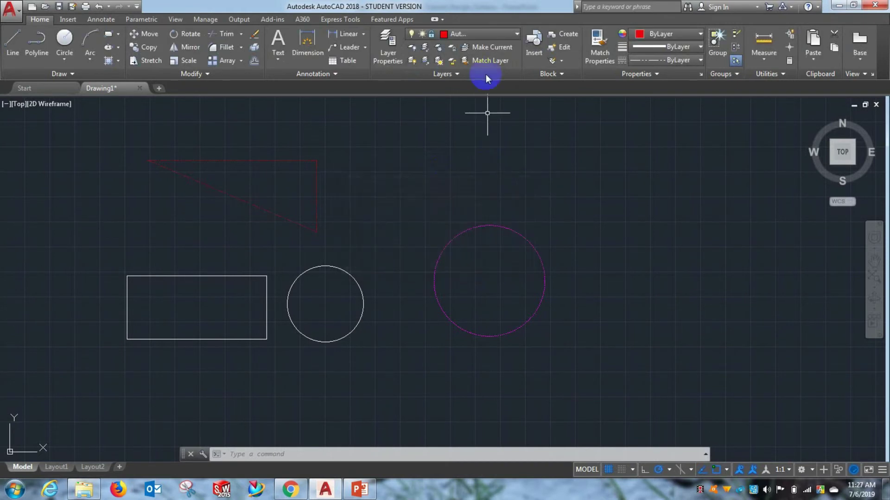
pyautogui.click(477, 34)
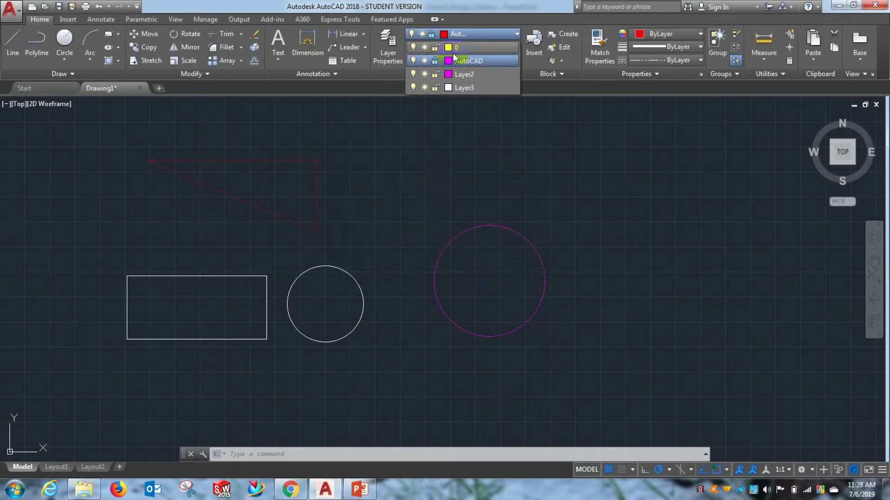
pyautogui.click(453, 51)
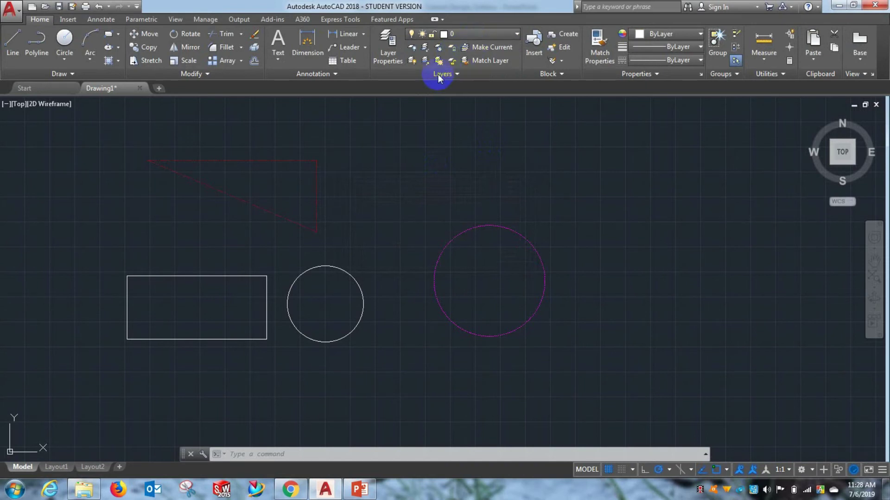
pyautogui.click(466, 32)
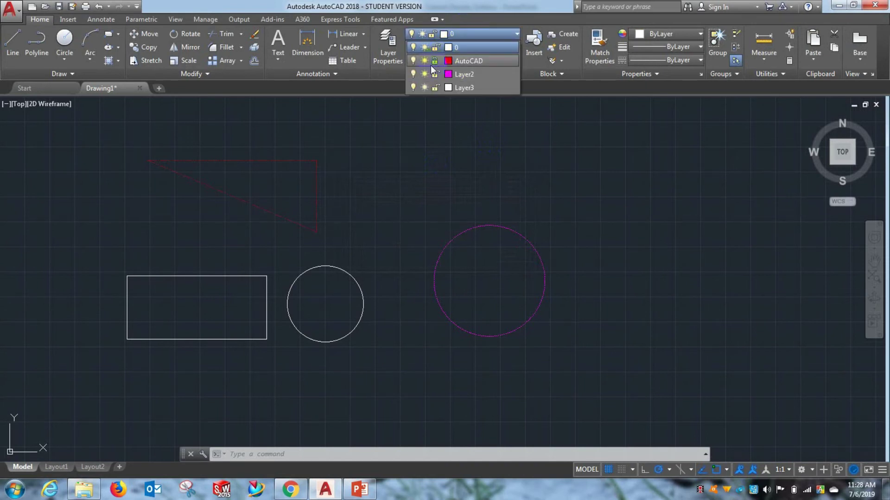
pyautogui.click(423, 62)
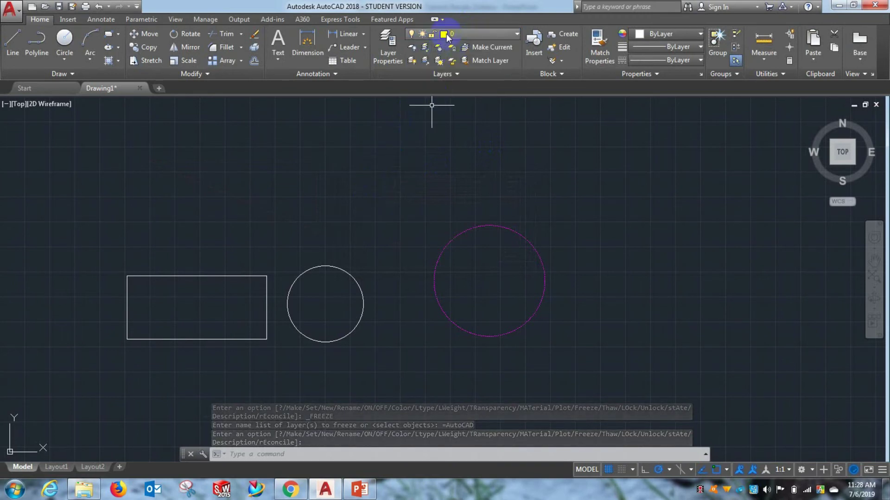
# Step: Thaw and unlock the AutoCAD layer so the red triangle shows normally
pyautogui.click(463, 34)
pyautogui.click(423, 61)
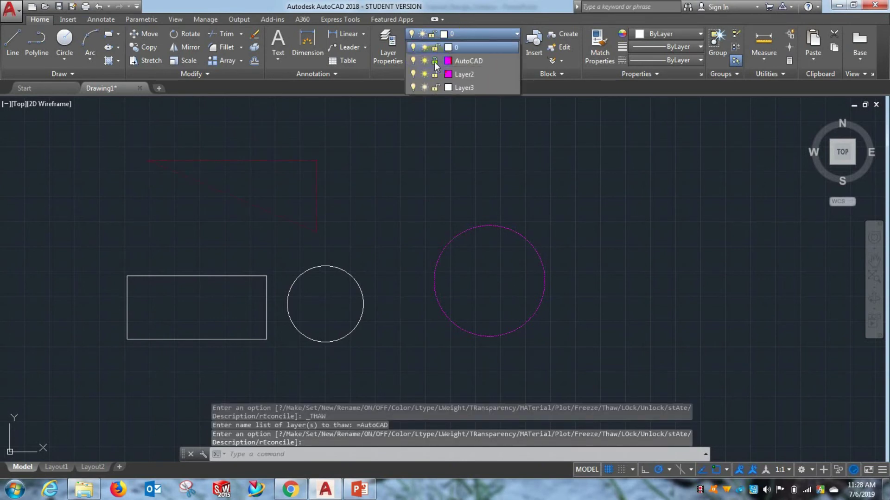
pyautogui.click(435, 61)
pyautogui.click(431, 135)
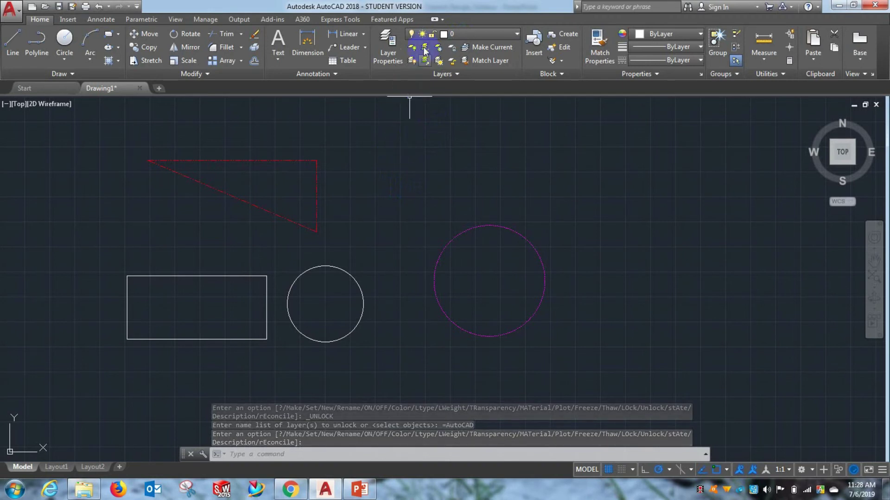
pyautogui.click(460, 39)
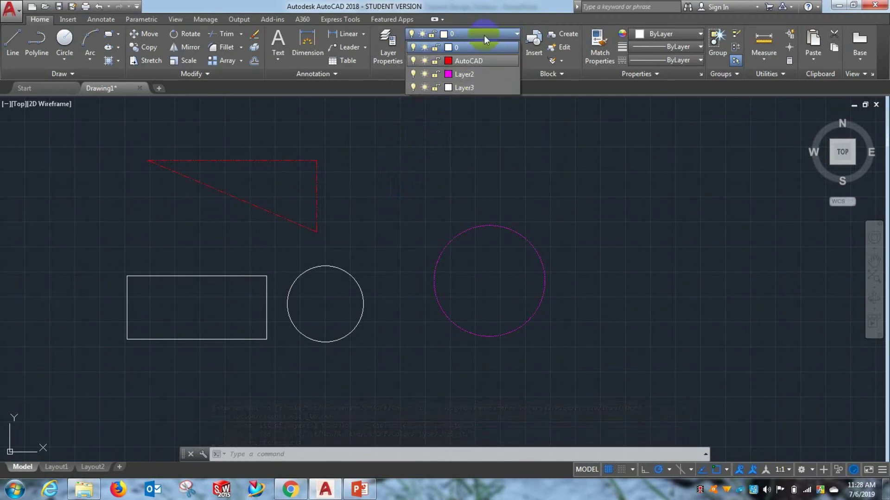
pyautogui.click(392, 168)
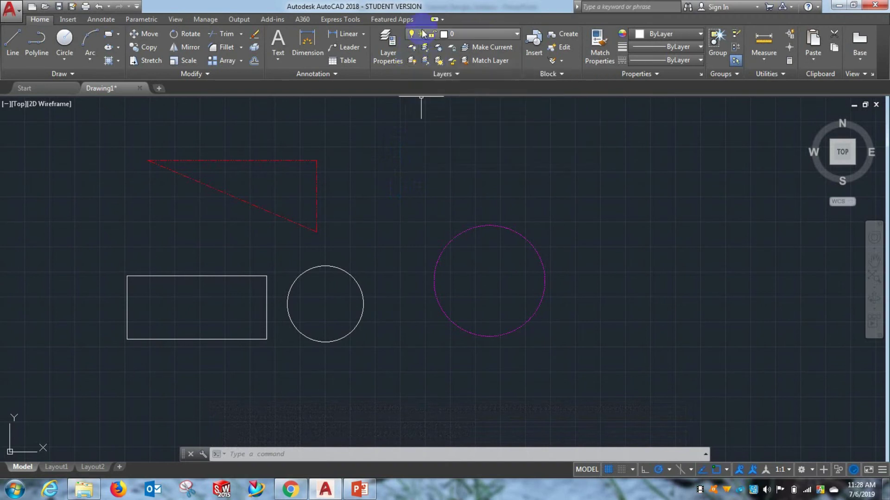
# Step: Turn off the AutoCAD layer and Layer2, then restore them with Turn All Layers On
pyautogui.click(455, 32)
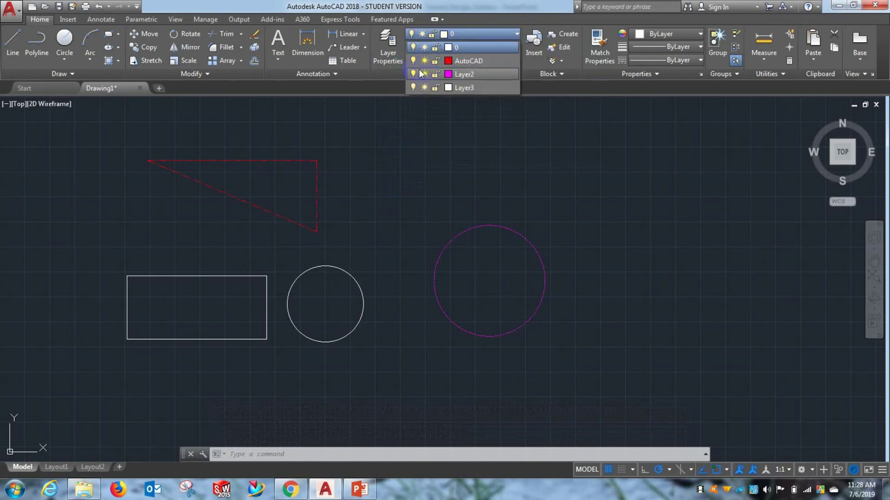
pyautogui.click(412, 61)
pyautogui.click(413, 74)
pyautogui.click(416, 134)
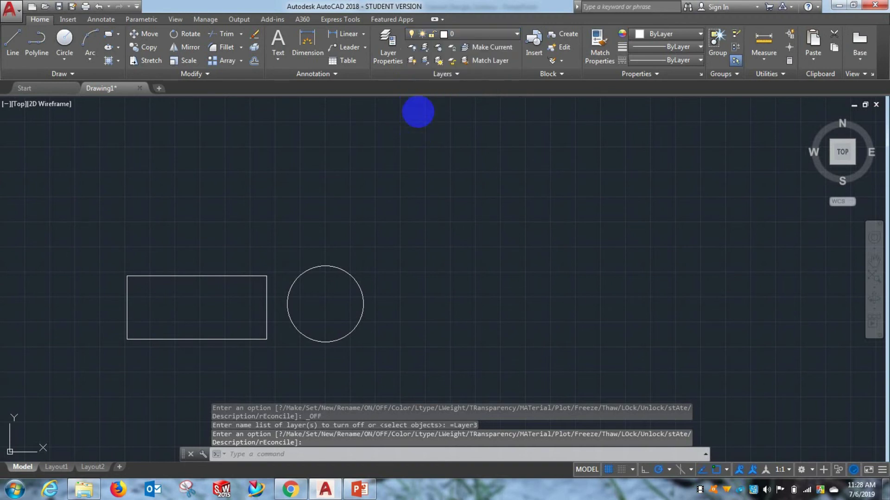
pyautogui.click(411, 62)
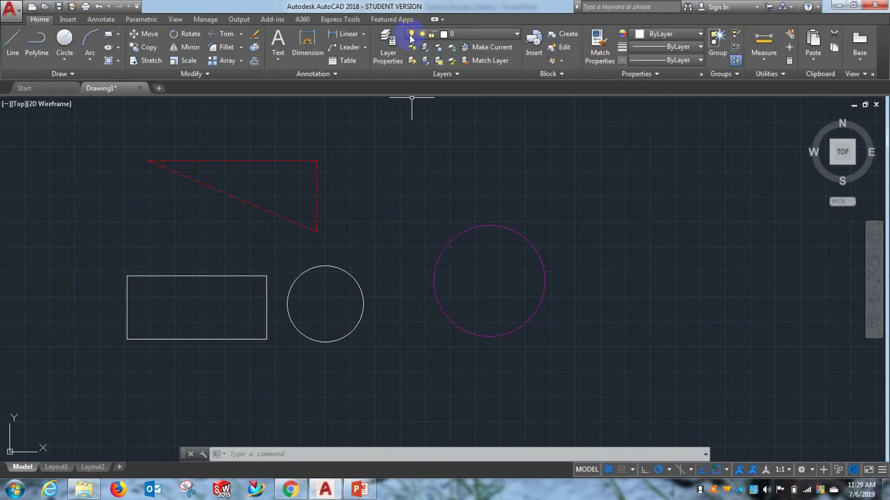
pyautogui.click(398, 210)
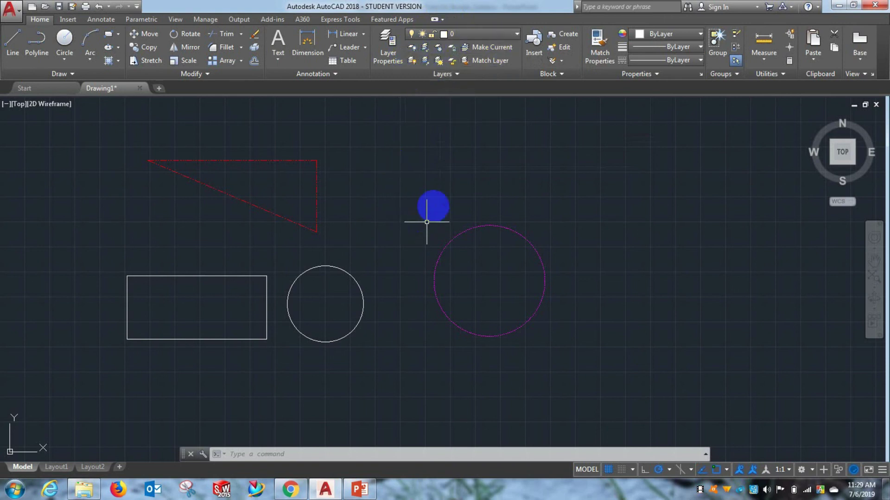